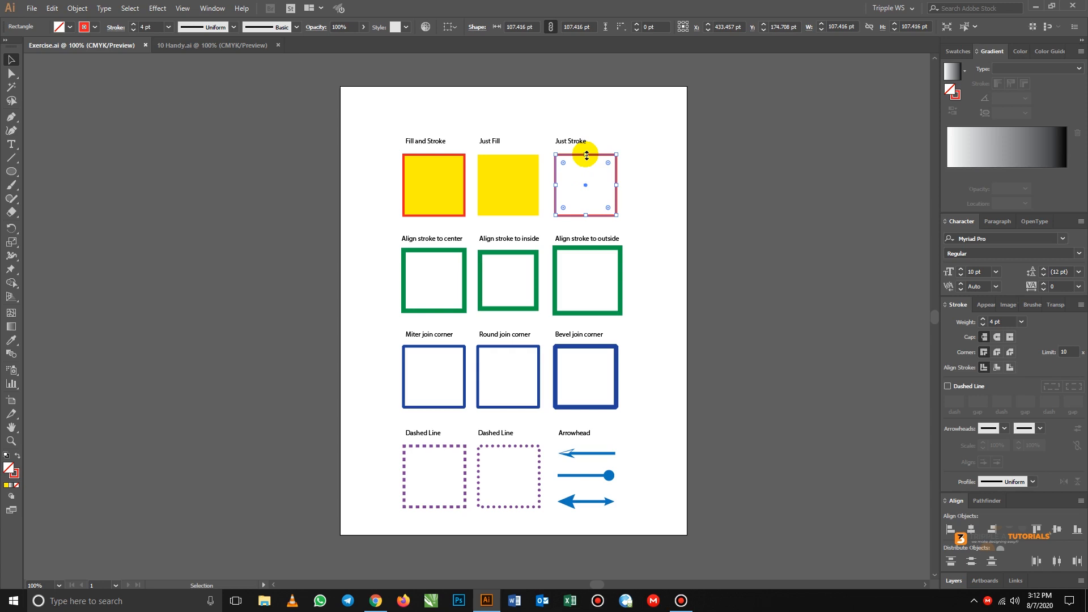
Step: Inspect the fill and stroke settings of the "Fill and Stroke", "Just Fill" and "Just Stroke" squares one after another
left_click(370, 147)
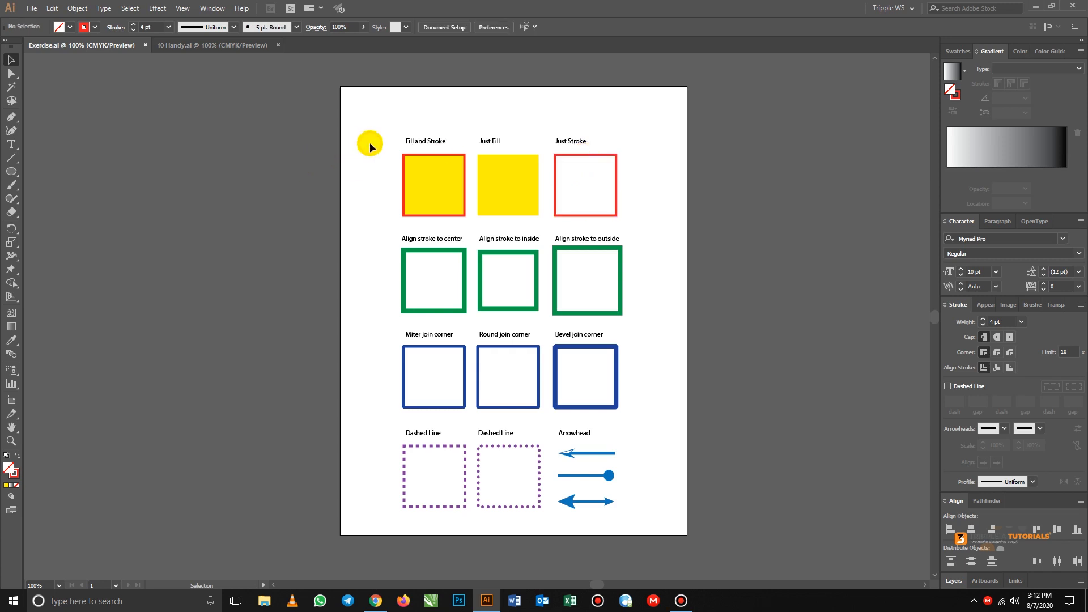
left_click(426, 170)
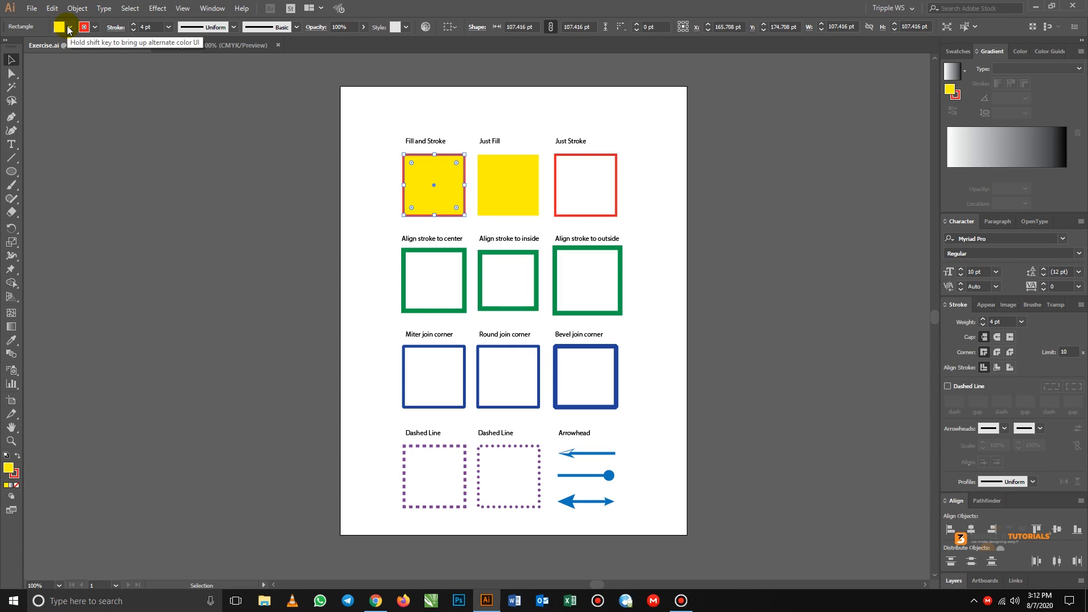
left_click(514, 184)
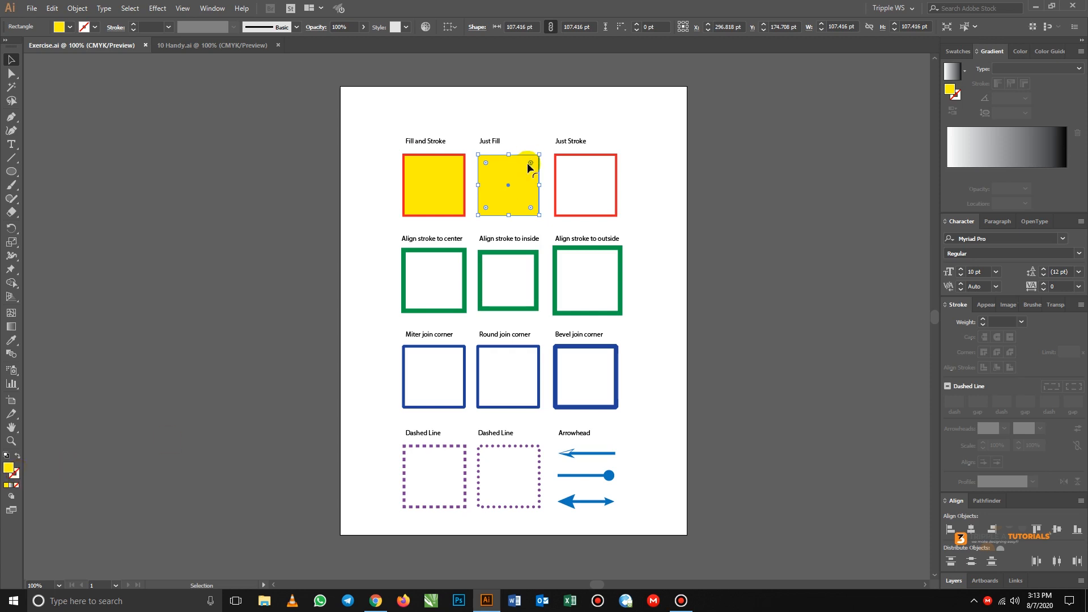
left_click(586, 190)
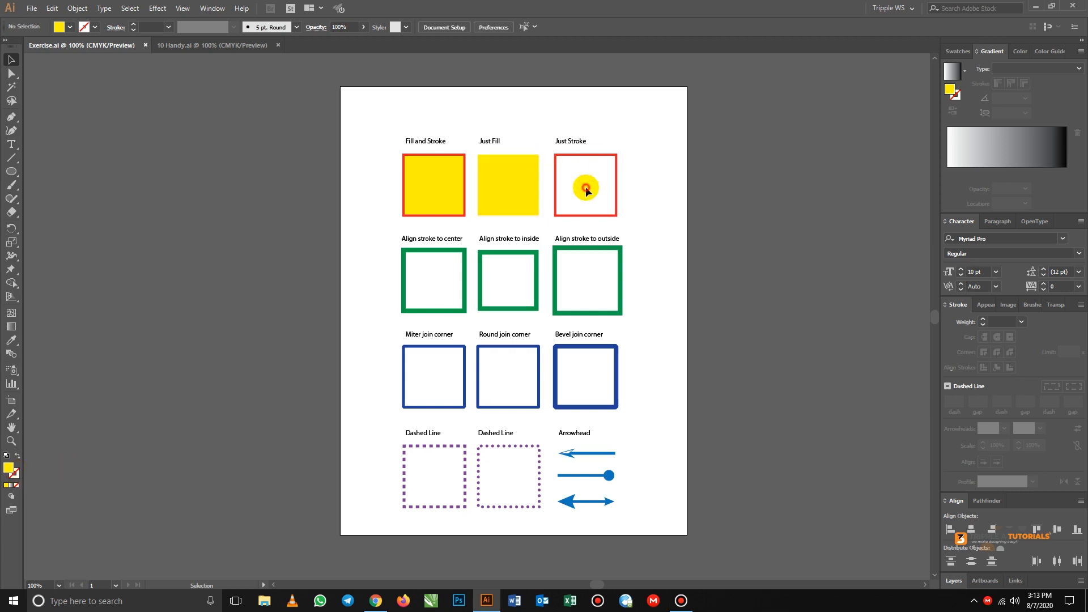
left_click(577, 181)
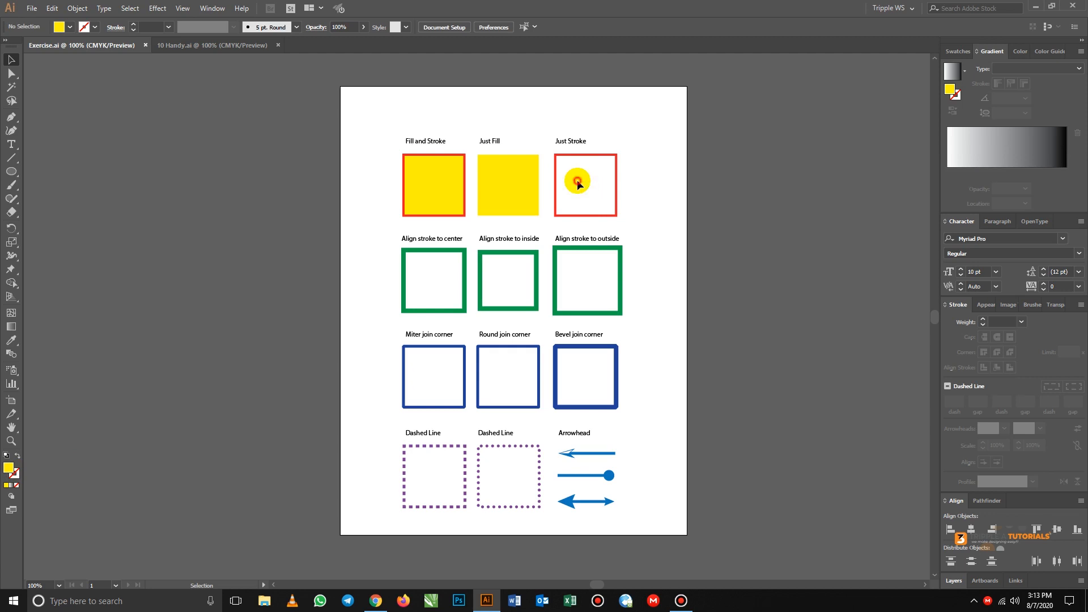
left_click(578, 181)
left_click(576, 181)
left_click(587, 176)
left_click(591, 178)
left_click(587, 155)
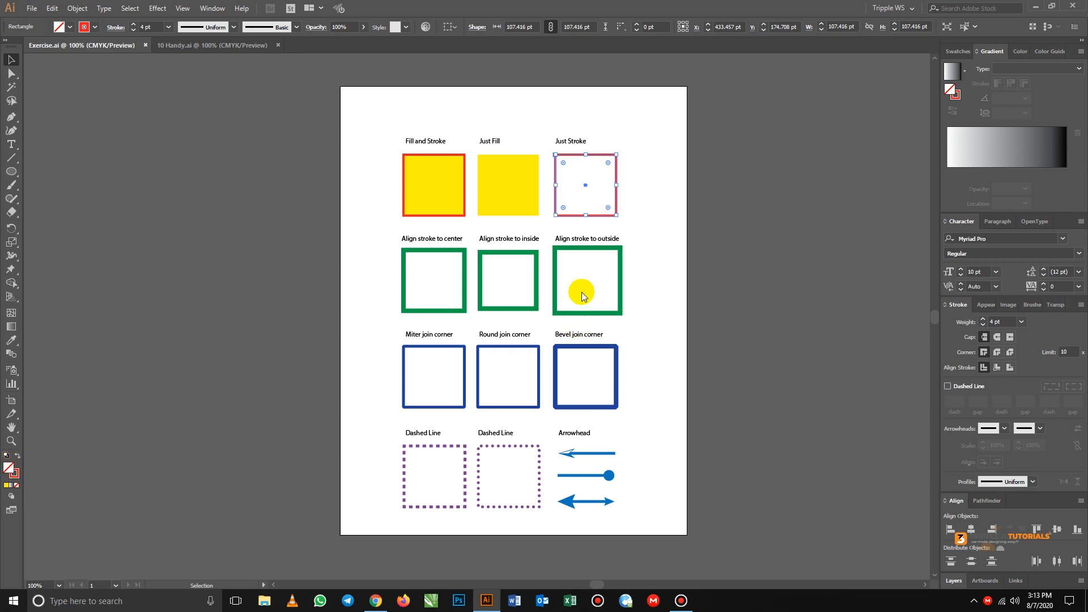
left_click(639, 264)
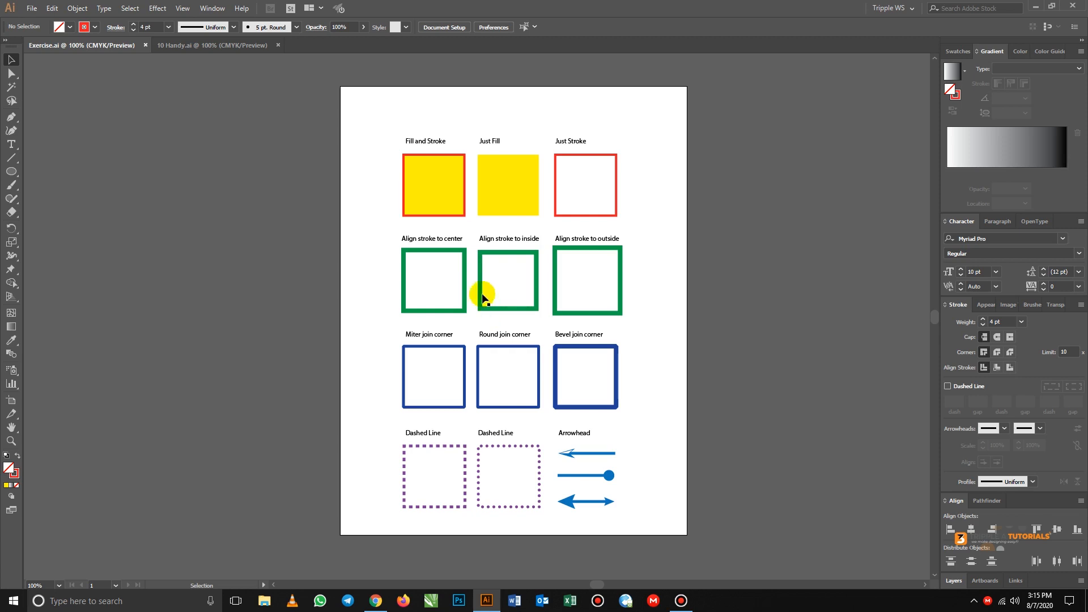
Step: Examine the row of three green stroke-alignment squares with their captions, close up
mouse_move(378, 228)
left_mouse_down()
mouse_move(505, 282)
mouse_move(648, 322)
left_mouse_up()
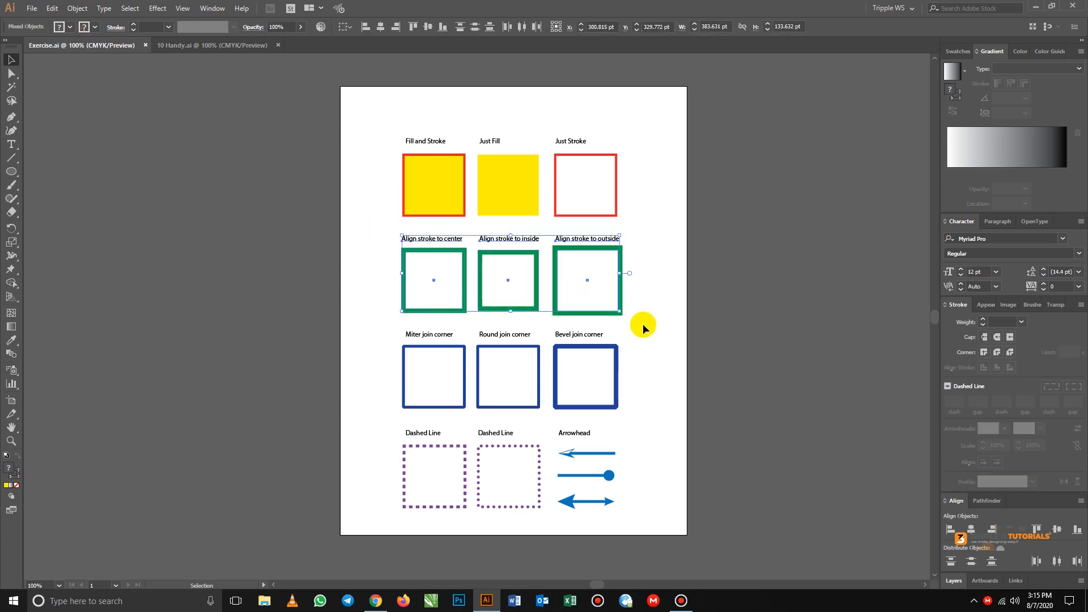
left_click(637, 274)
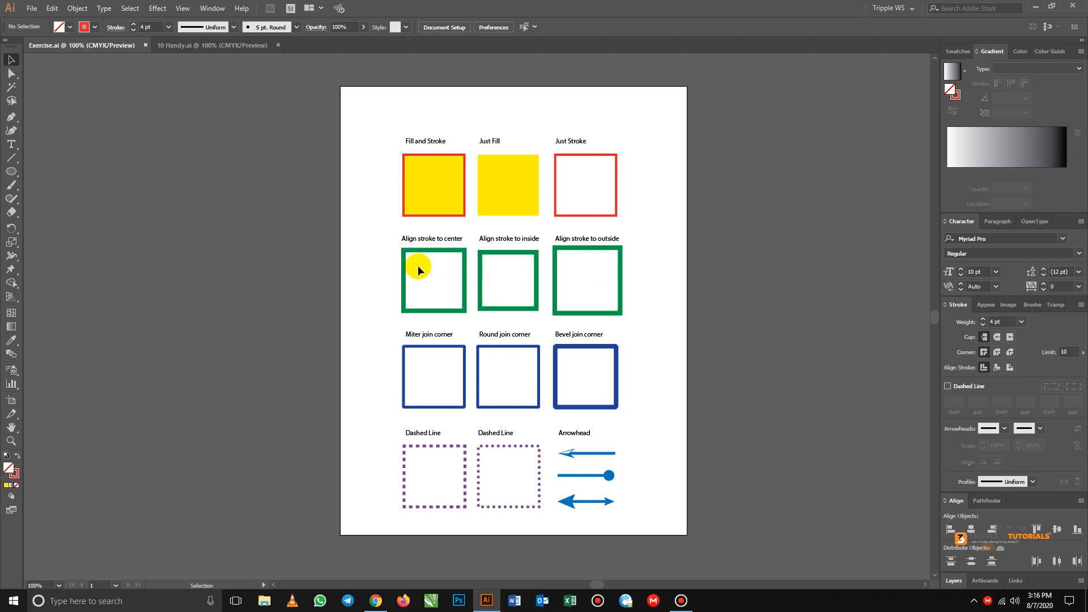
mouse_move(380, 231)
left_mouse_down()
mouse_move(478, 276)
mouse_move(590, 298)
mouse_move(627, 327)
mouse_move(645, 323)
left_mouse_up()
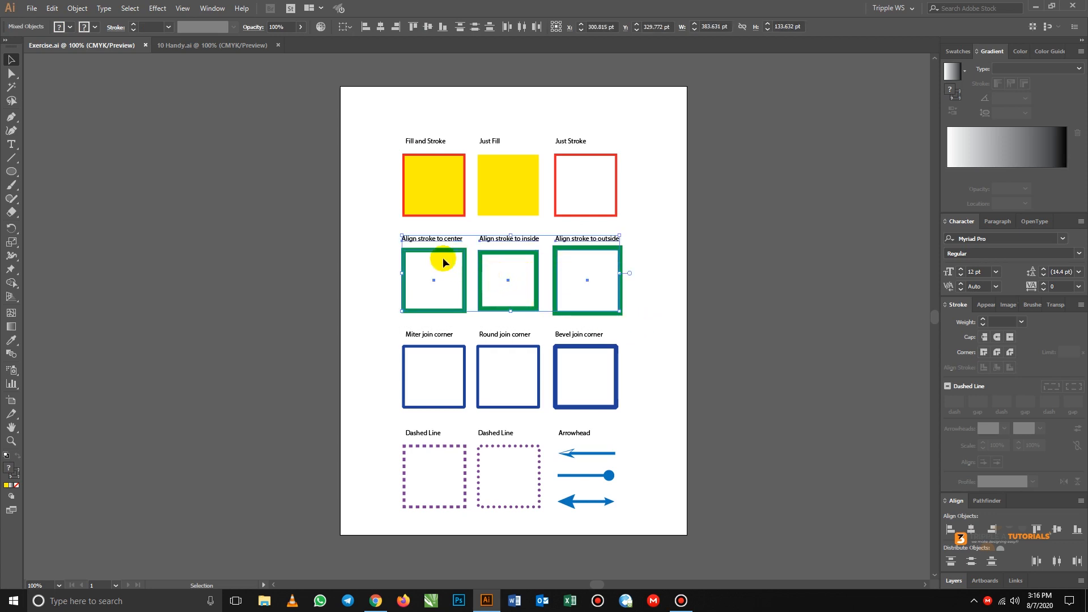
left_click(372, 240)
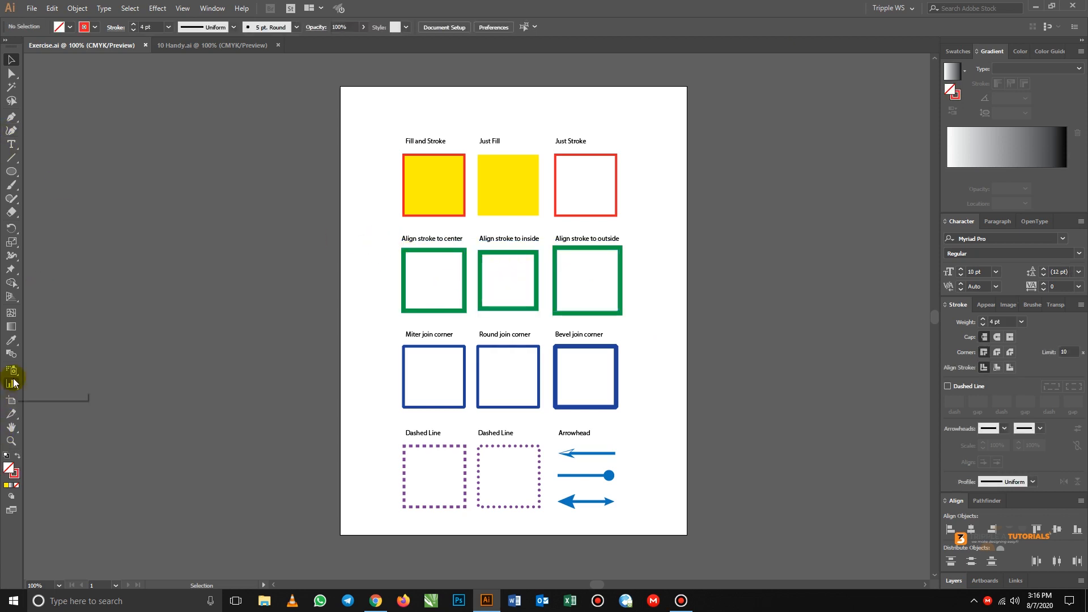
key("z")
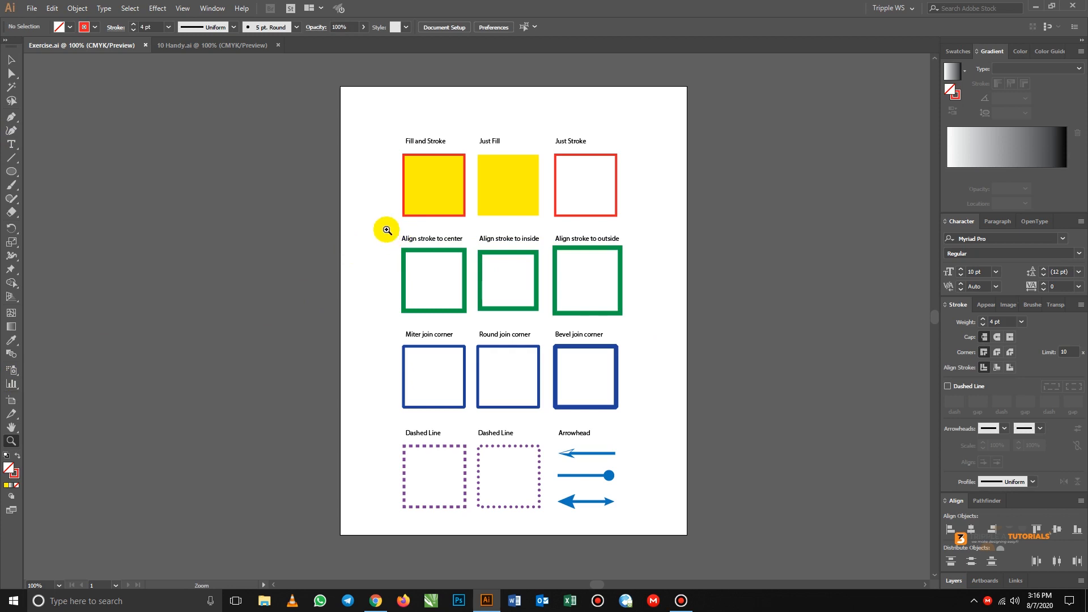
left_click_drag(387, 229, 644, 324)
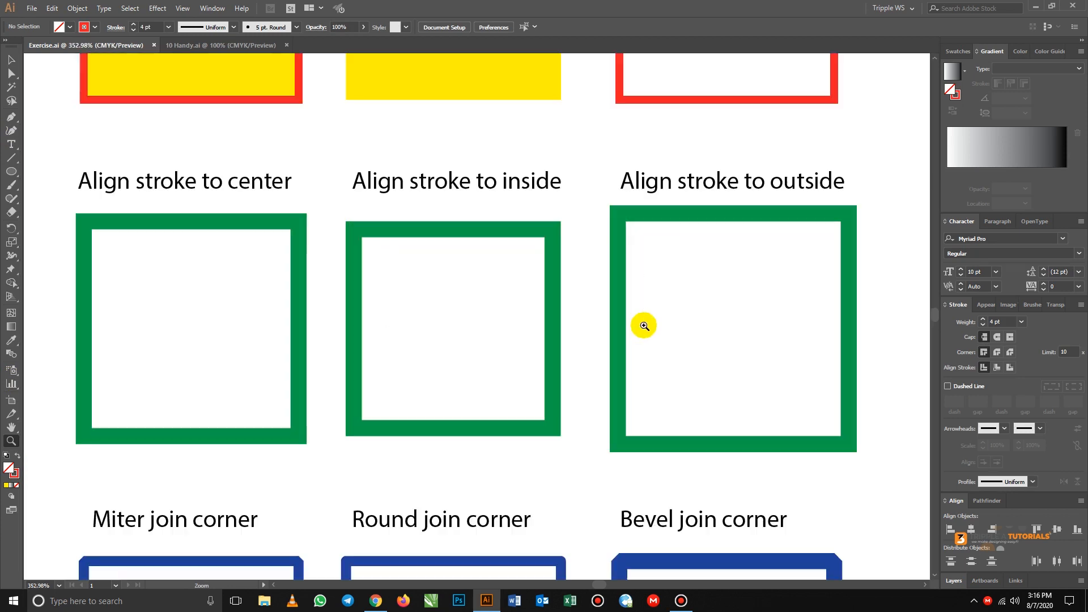
Step: Try inside and outside stroke alignment on the "Align stroke to center" square, ending with its stroke aligned to center
left_click(11, 62)
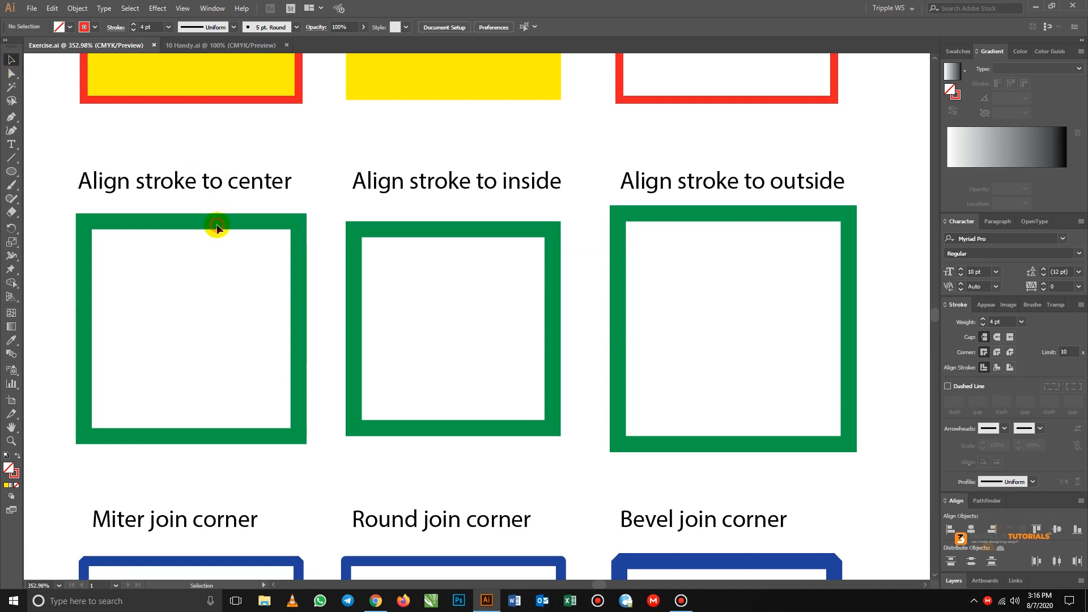
left_click_drag(61, 209, 125, 309)
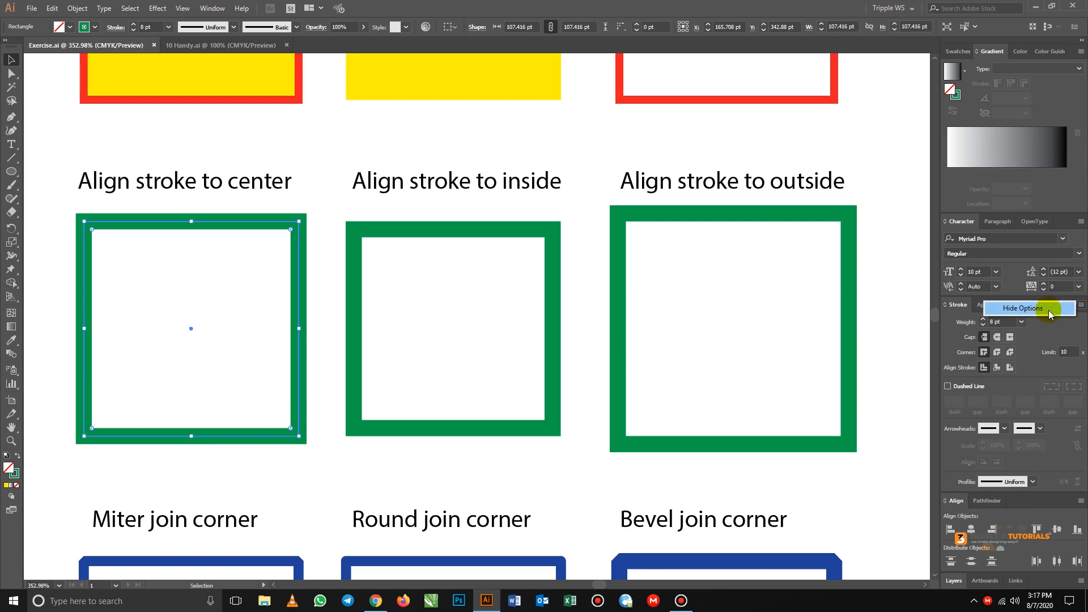
left_click(1043, 331)
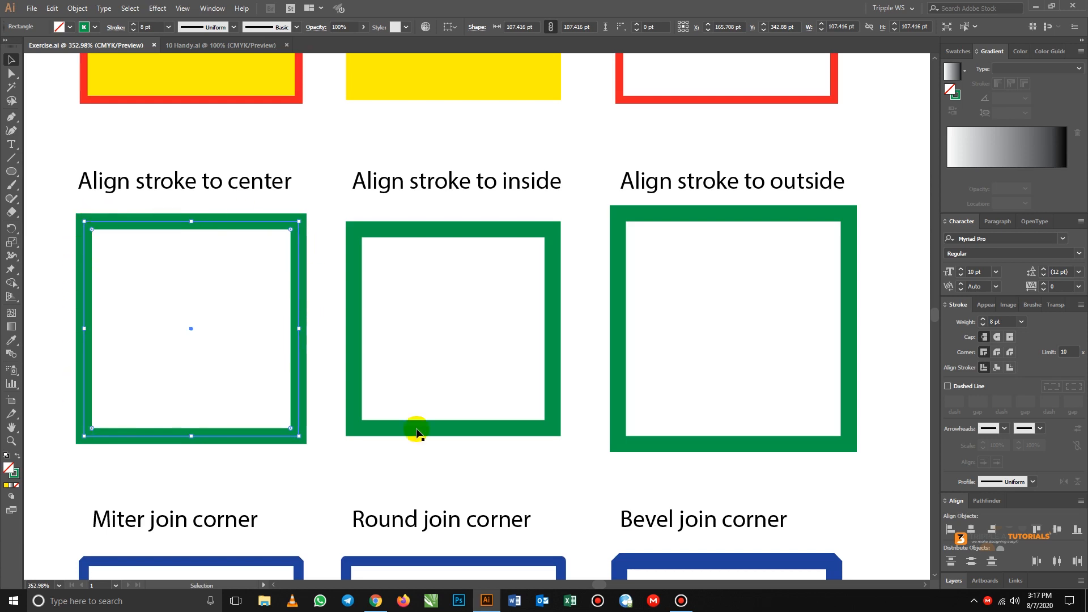
left_click(997, 368)
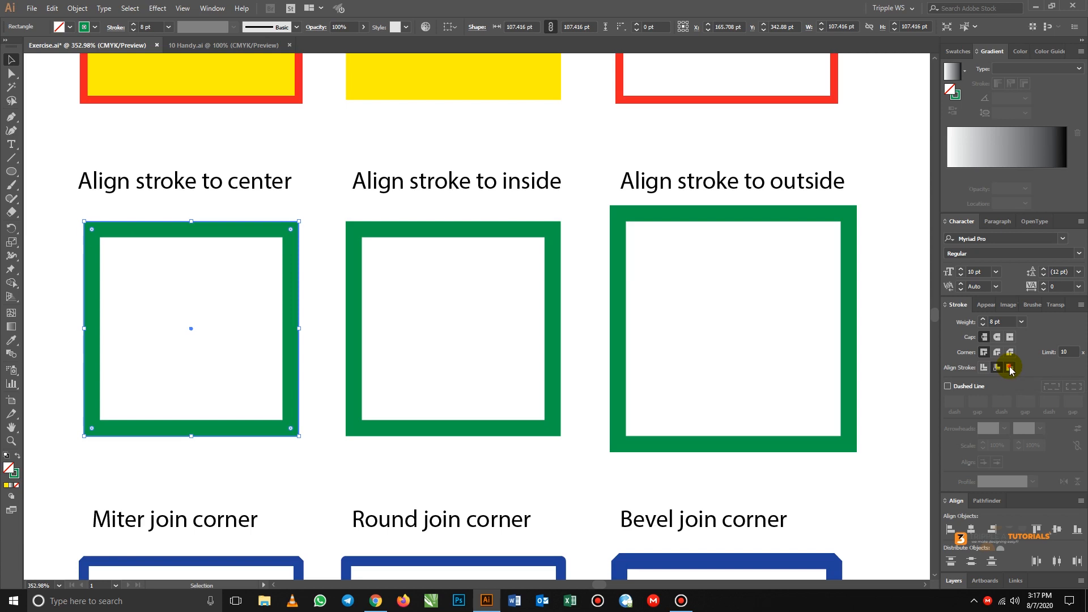
left_click(1010, 369)
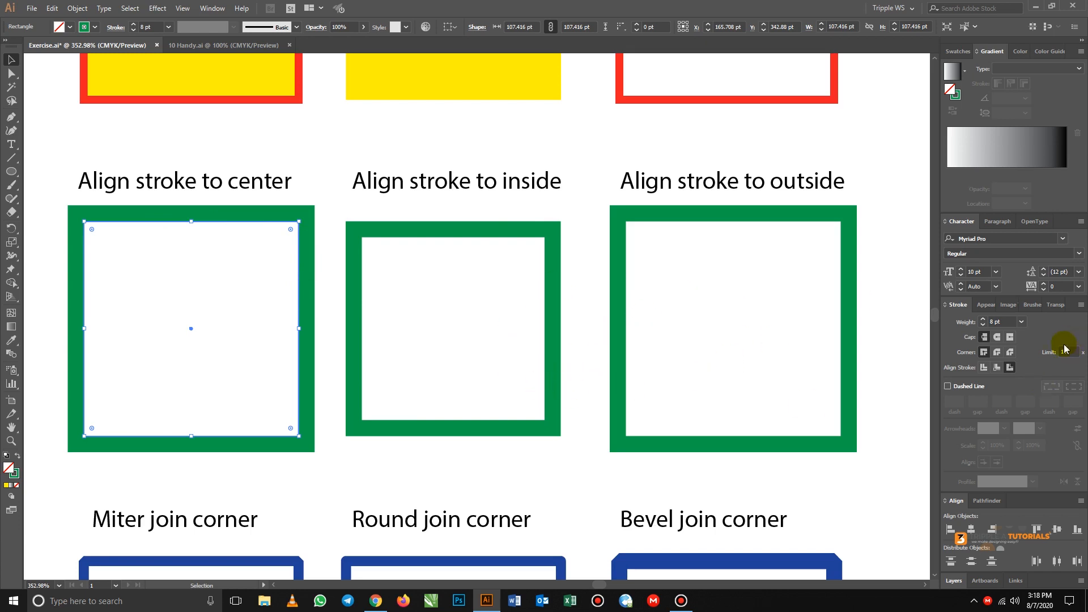
left_click(984, 368)
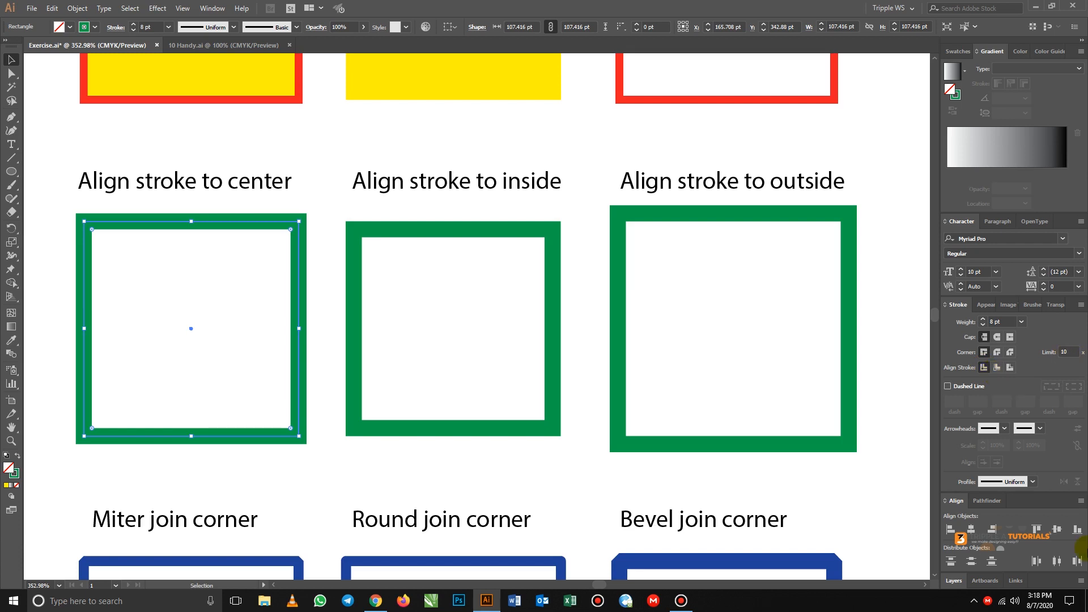
Step: Try miter and round joins on the blue "Miter join corner" square, ending with a bevel join
left_click_drag(406, 320, 403, 238)
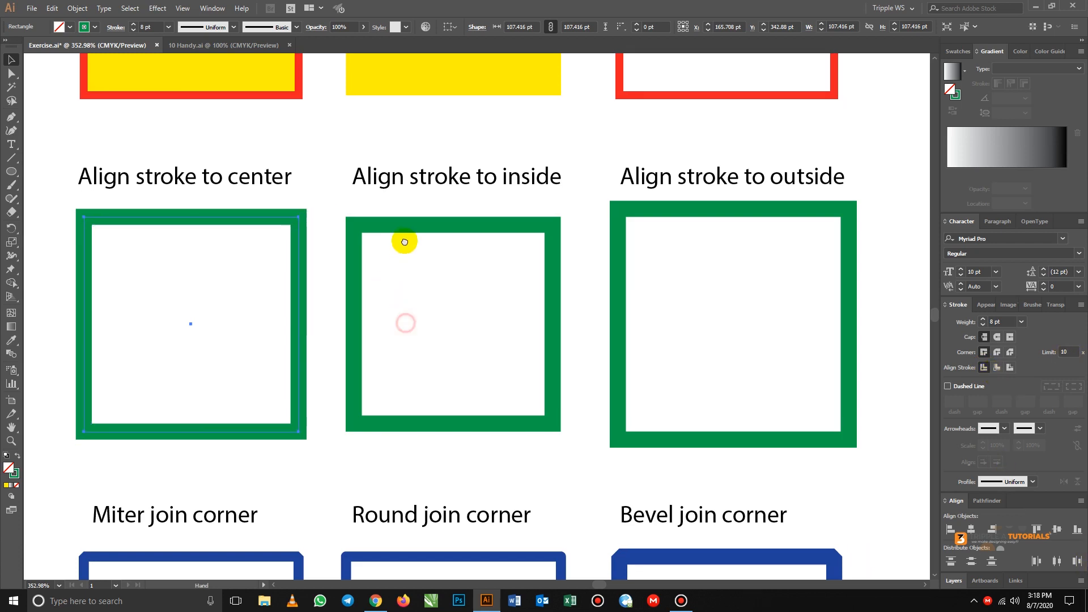
left_click_drag(424, 328, 425, 250)
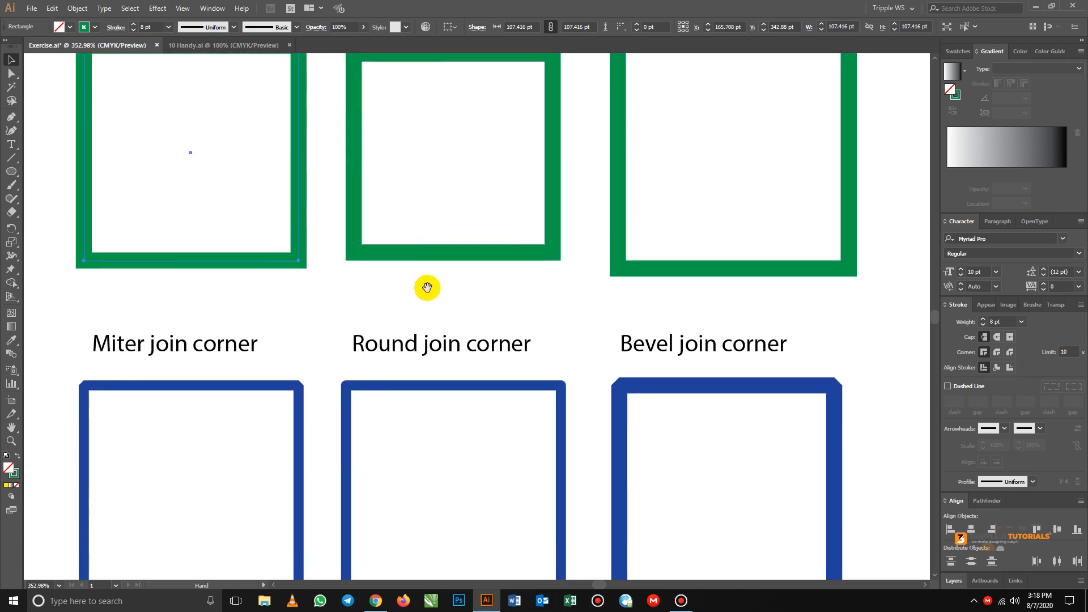
left_click_drag(420, 344, 413, 259)
left_click_drag(440, 352, 474, 316)
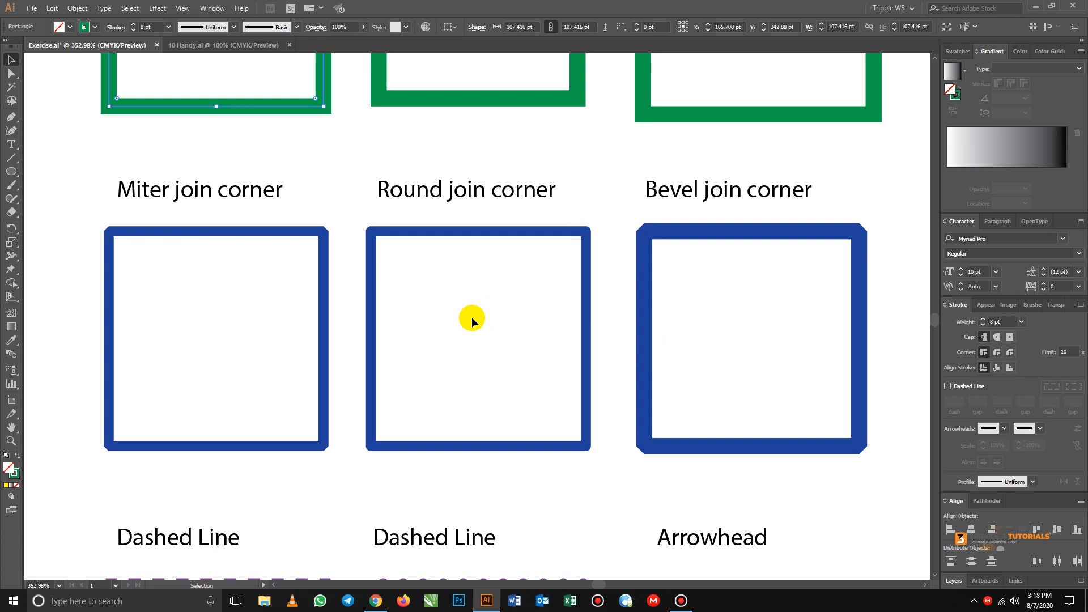
left_click(323, 241)
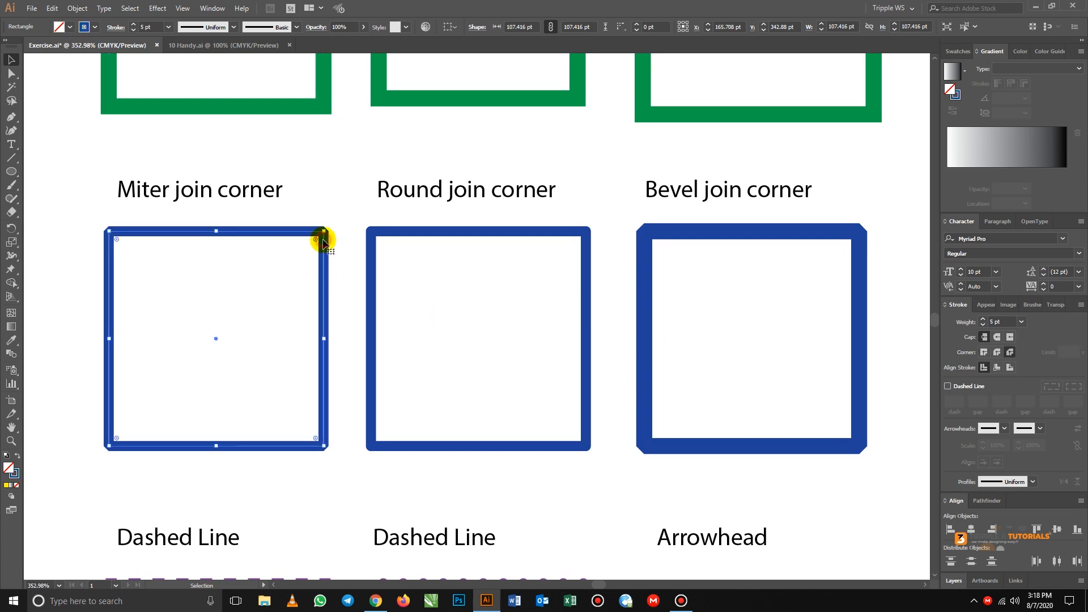
left_click(984, 352)
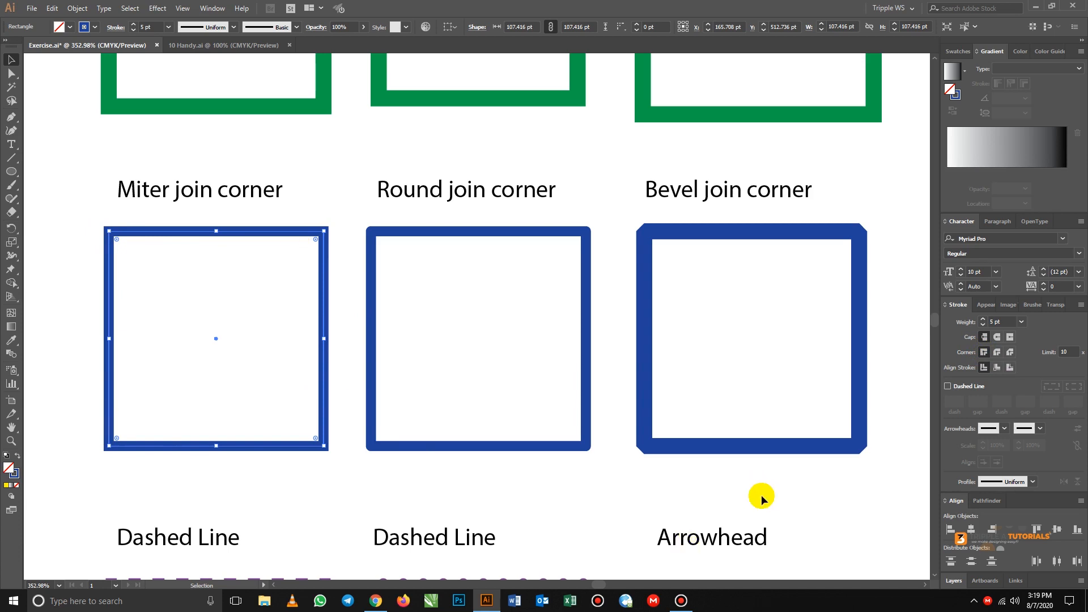
left_click(997, 352)
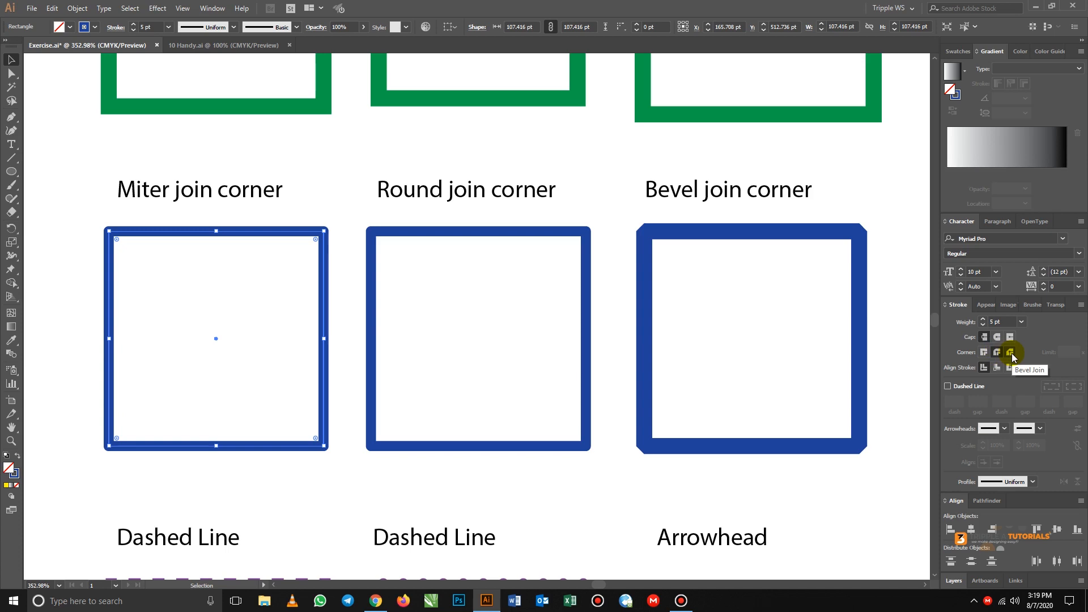
left_click(1011, 353)
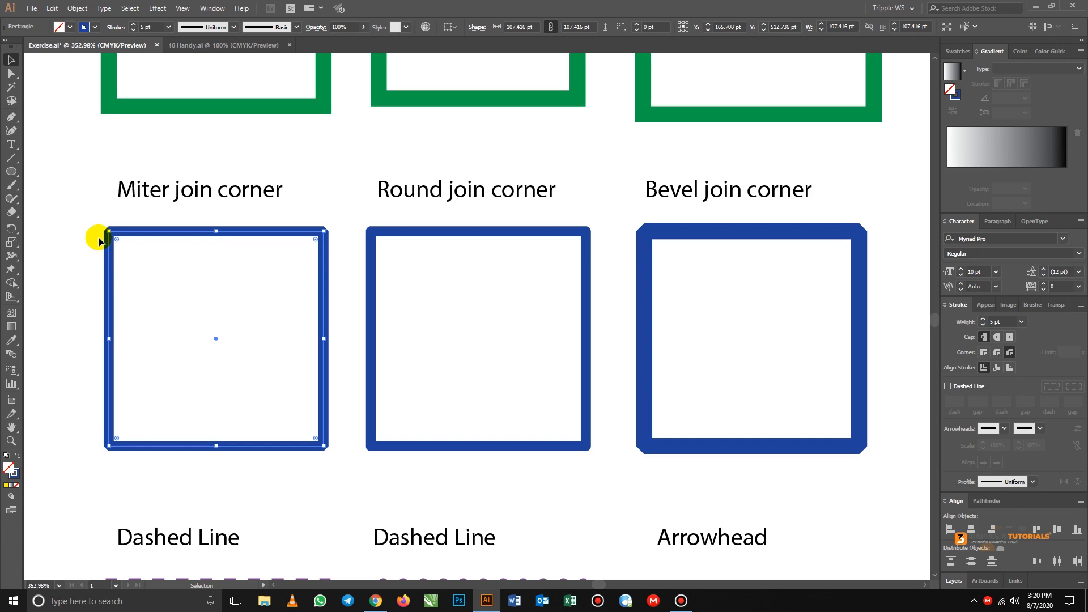
Step: Turn the dashed line off and on again for the square-dash purple square's stroke and set its dash length to 12 pt
key("space")
left_click_drag(444, 469, 436, 294)
left_click_drag(515, 481, 539, 330)
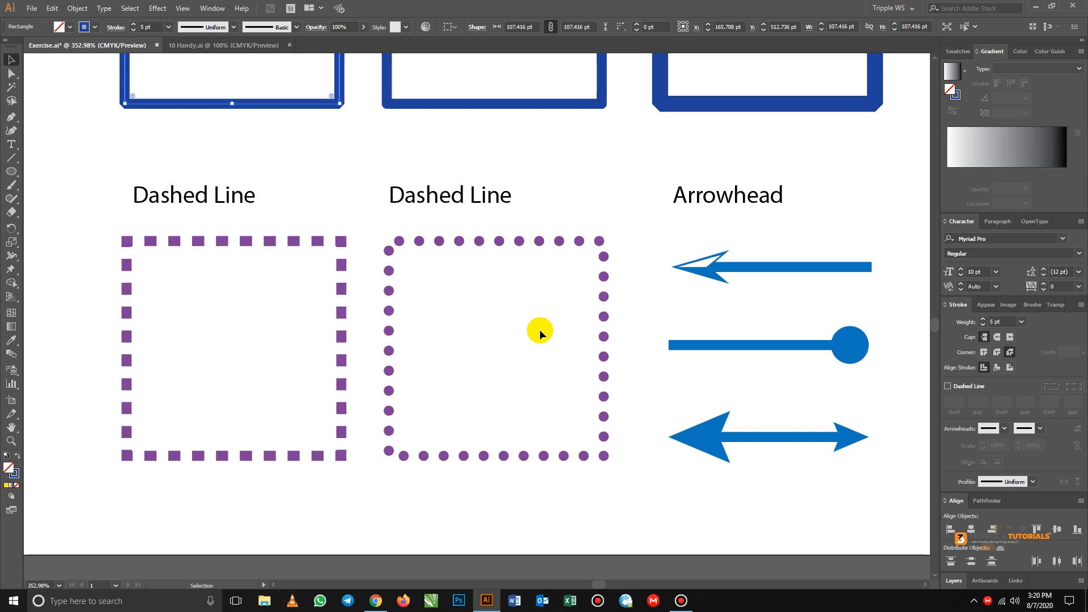
left_click(319, 244)
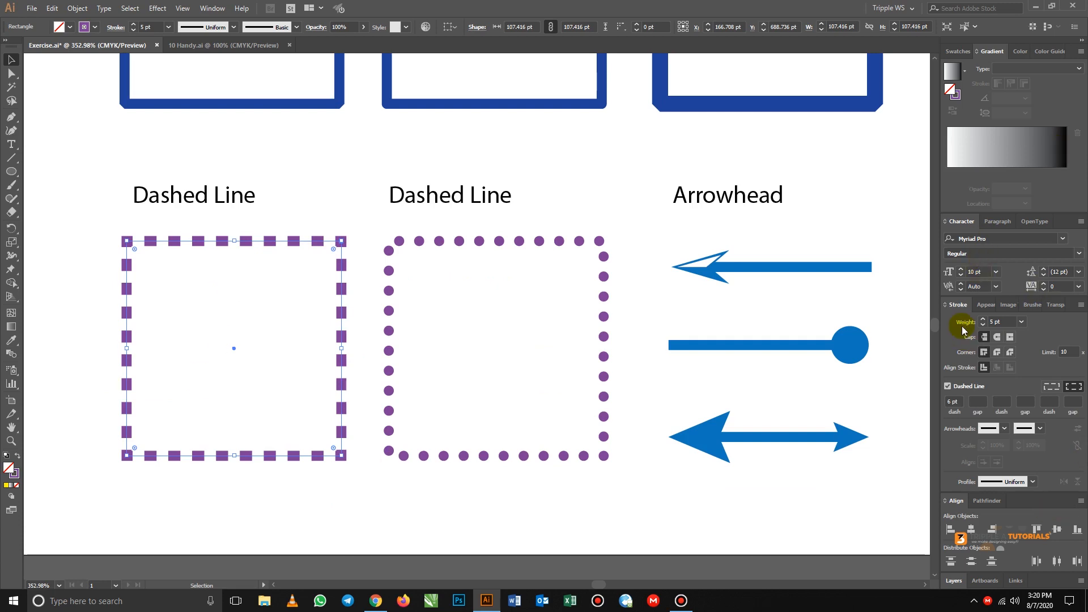
left_click(947, 387)
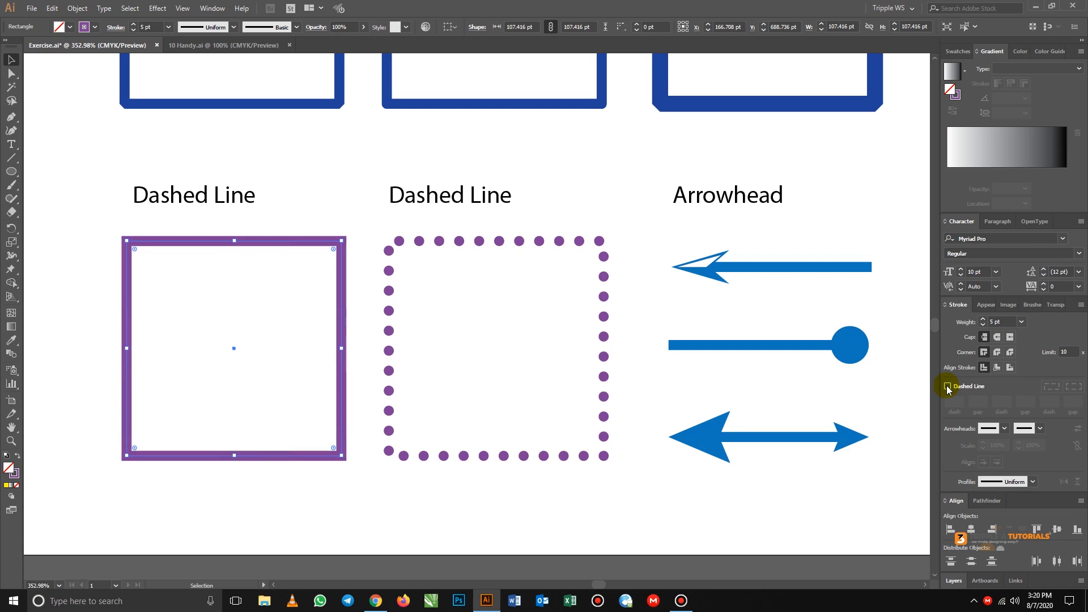
left_click(947, 387)
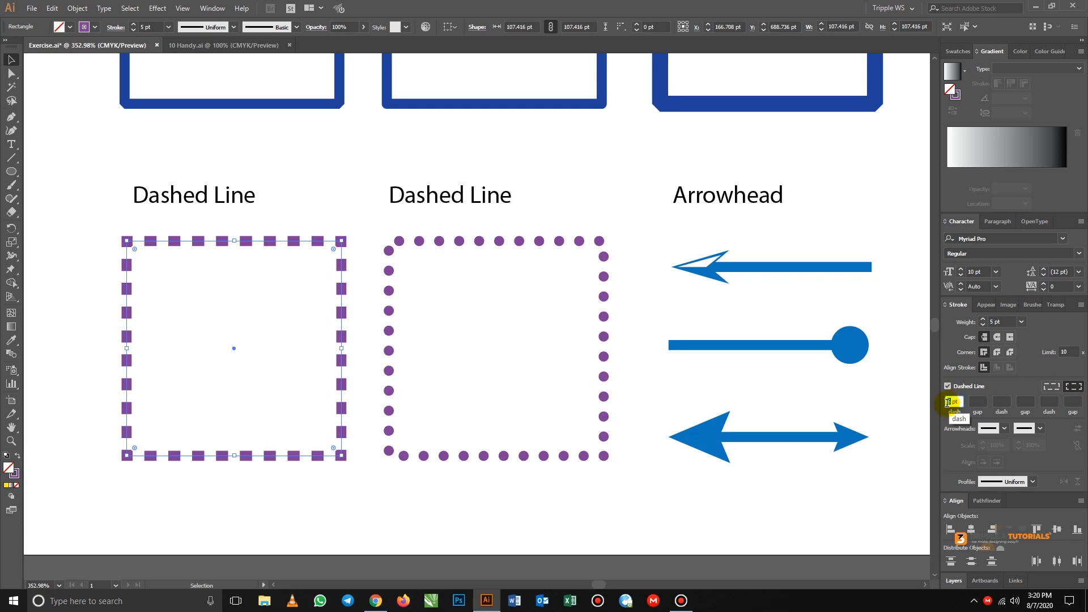
type("12")
key("Return")
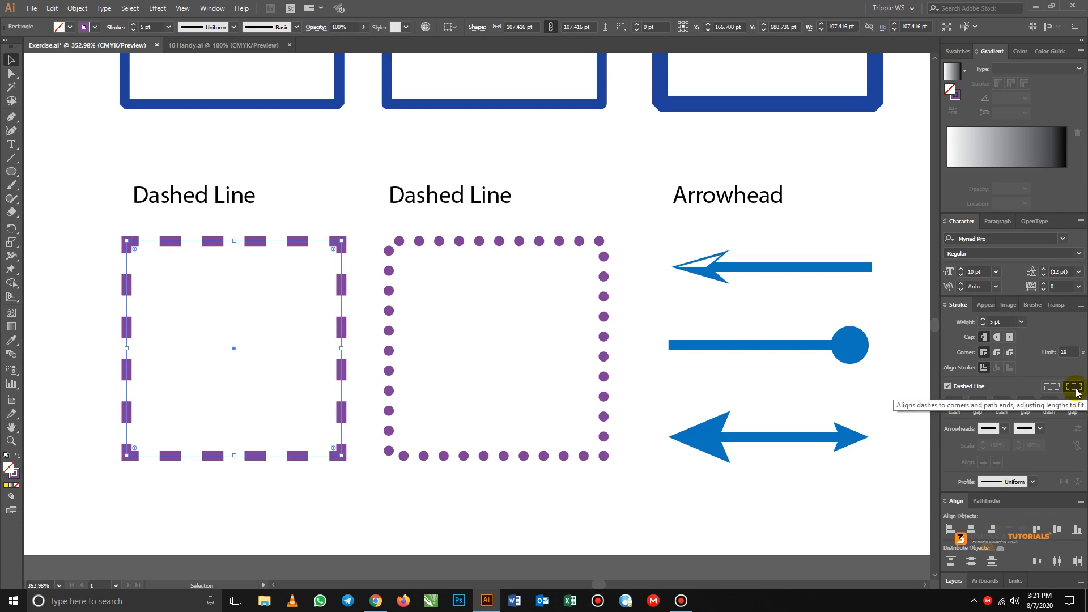
Step: Compare exact dash and gap lengths with corner-aligned dashes on the selected purple square, ending with dashes aligned to corners and path ends
left_click(1052, 387)
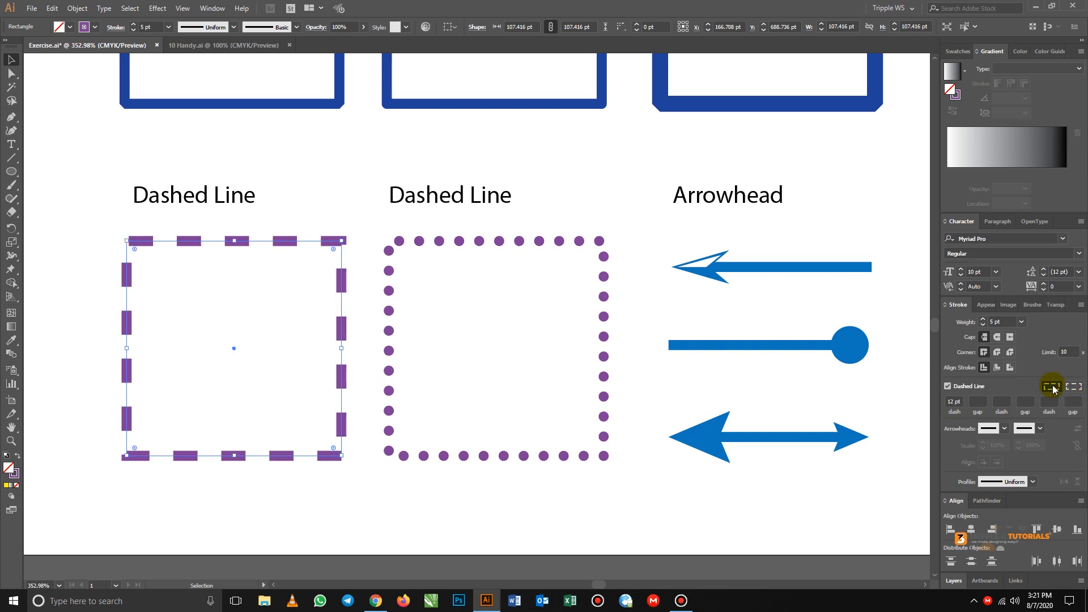
left_click(1072, 388)
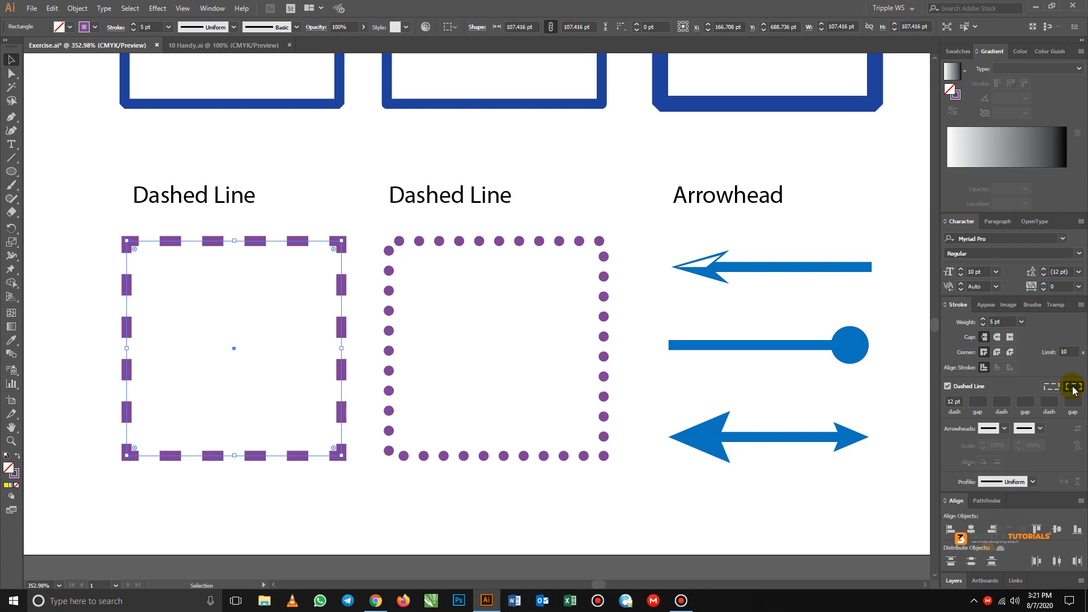
left_click(1055, 389)
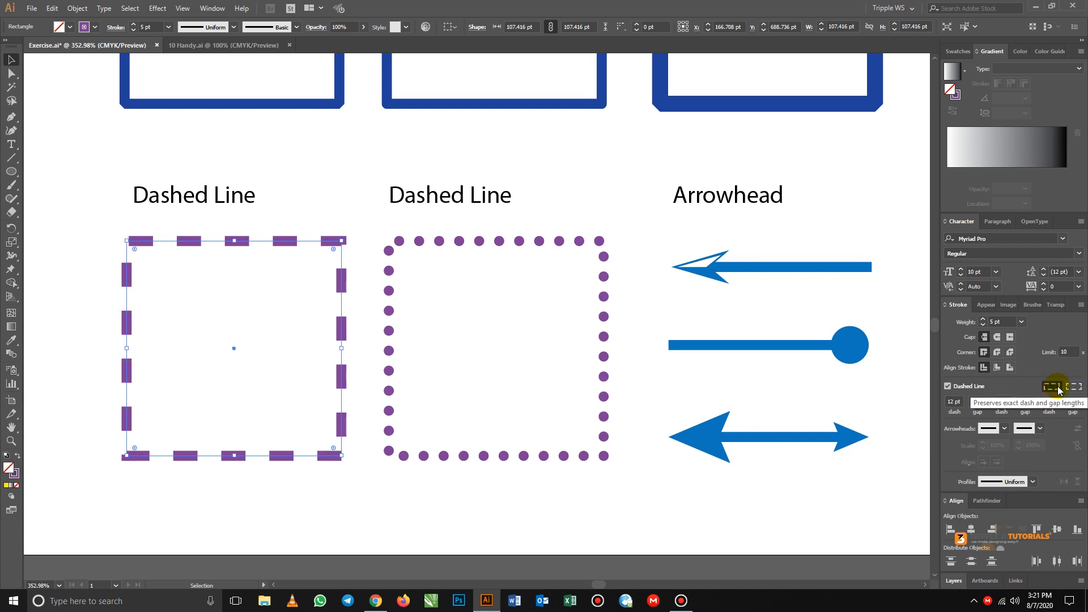
left_click(1073, 387)
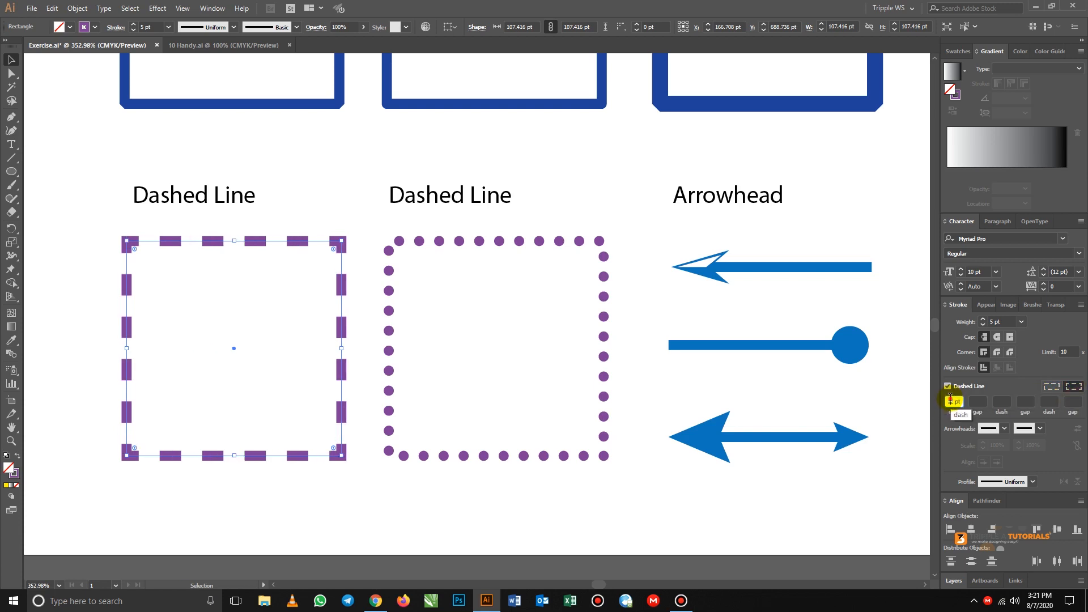
Step: Set the dash length of the selected square-dash purple square's stroke to 10 pt
double_click(950, 399)
type("10")
key("Return")
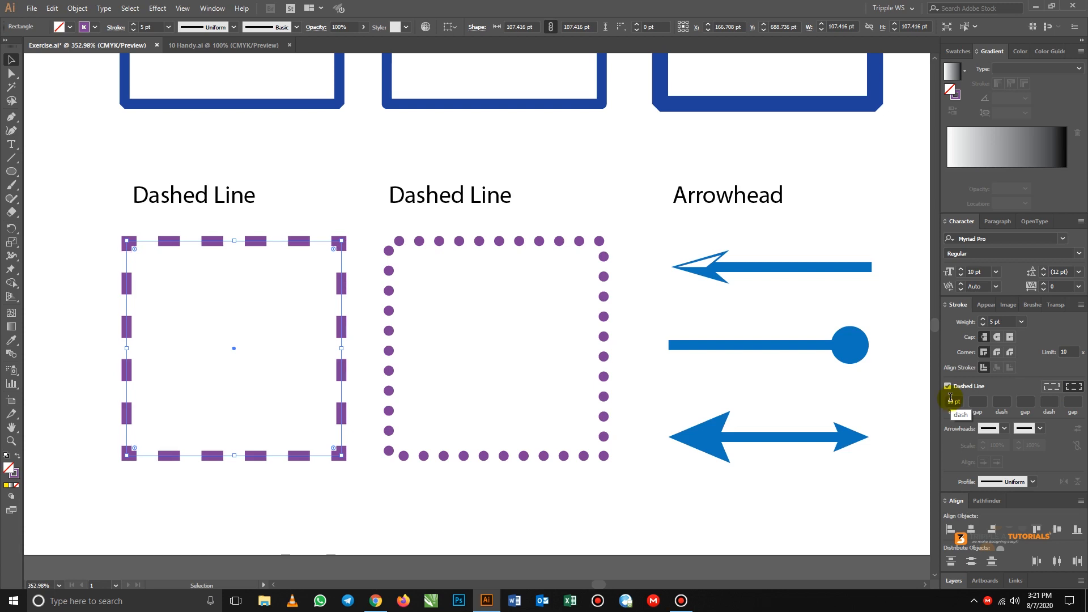
Step: Give the dotted purple square's stroke a miter join and try a butt cap on it, ending with a round cap
left_click(420, 243)
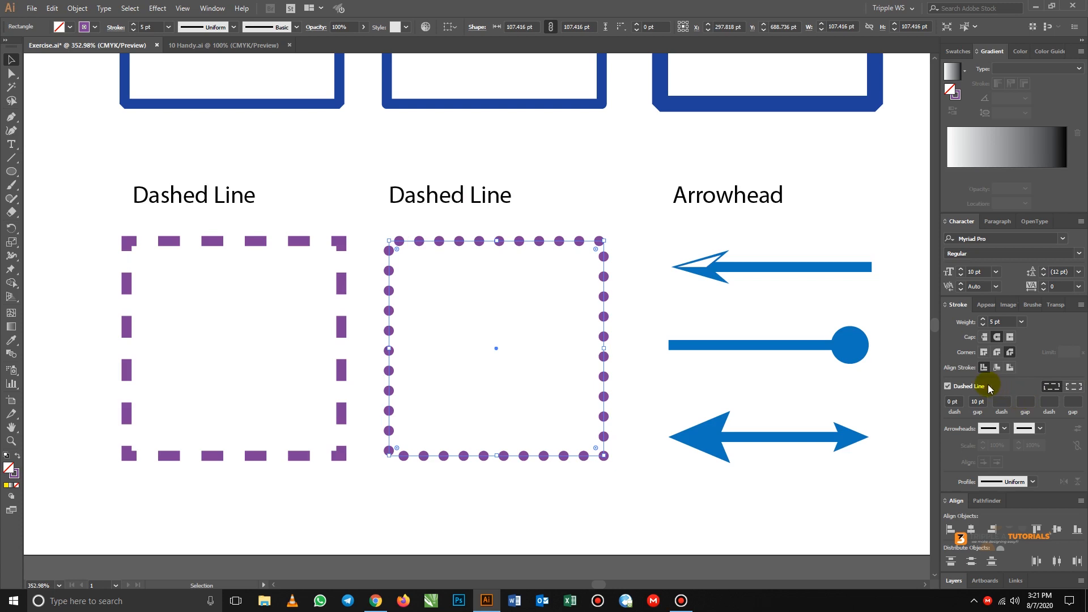
left_click(983, 353)
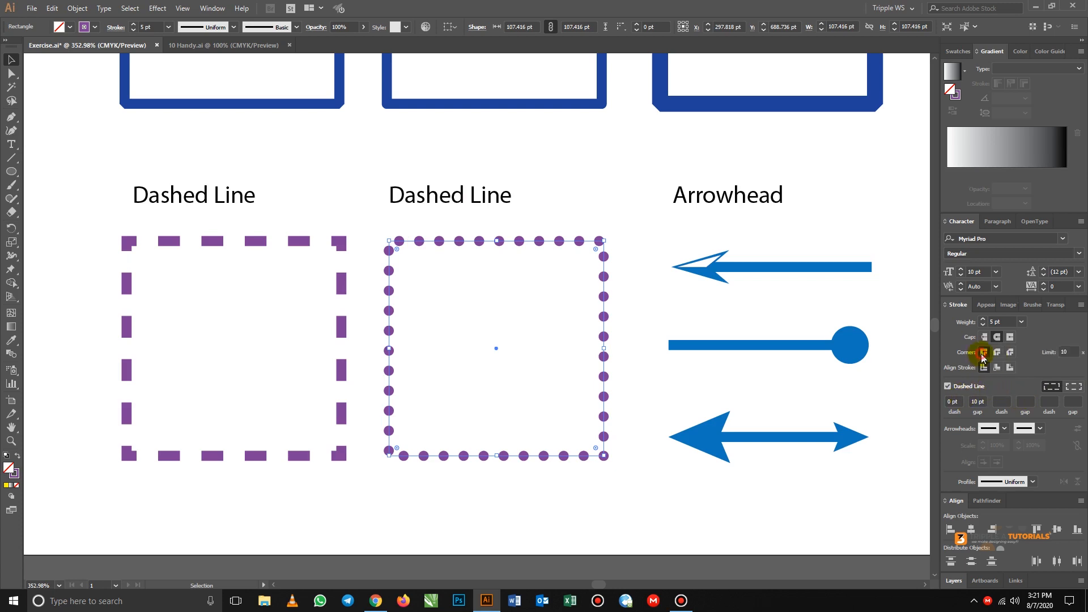
left_click(950, 402)
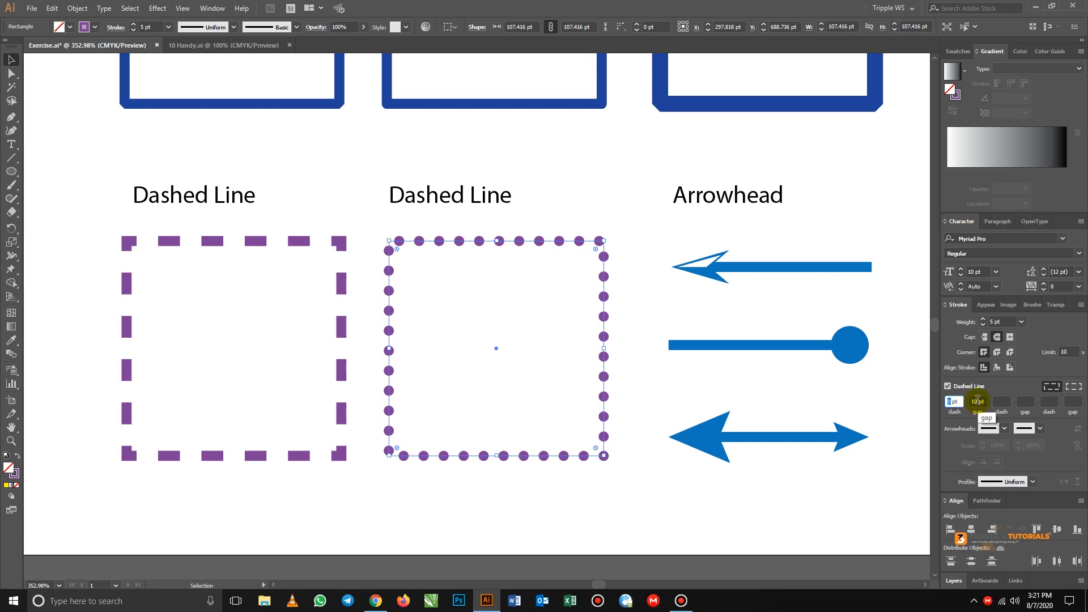
left_click(984, 336)
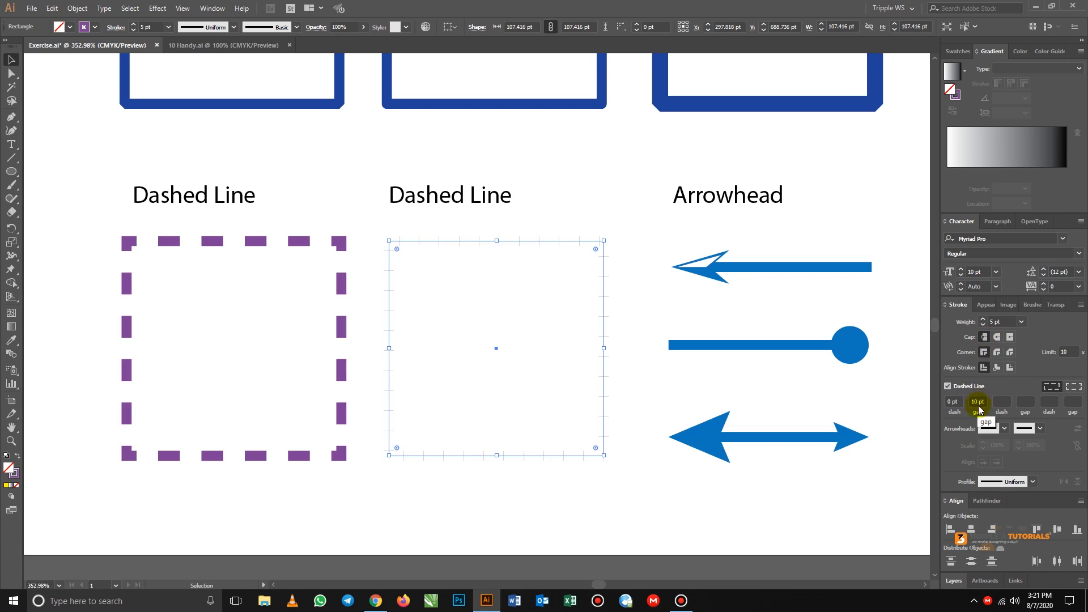
left_click(997, 338)
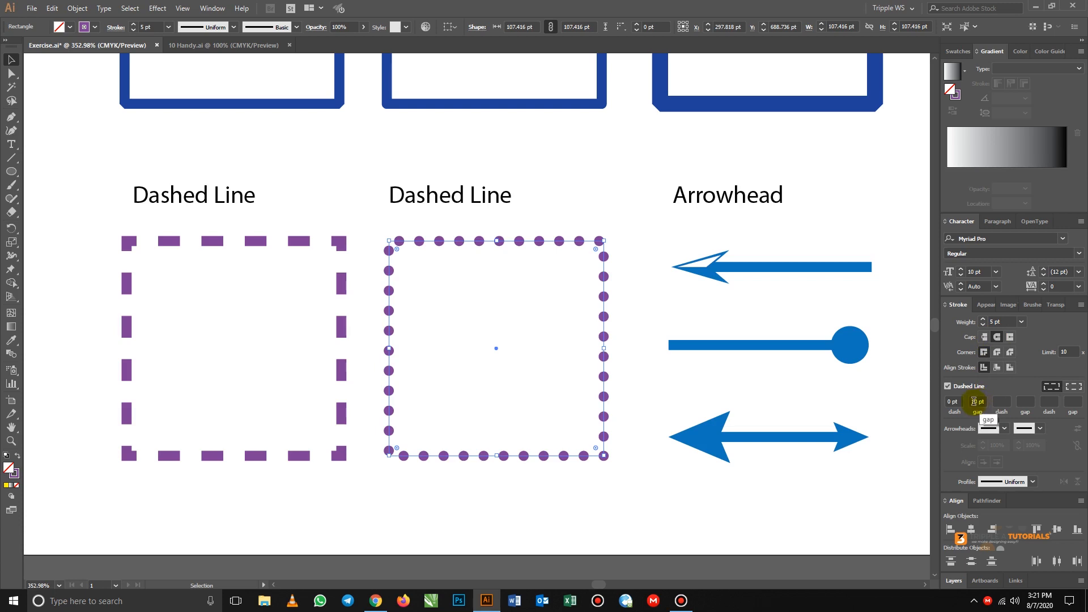
Step: Try a 5 pt gap between the dots of the selected purple square's stroke, ending with a 15 pt gap
left_click(976, 400)
type("5")
key("Return")
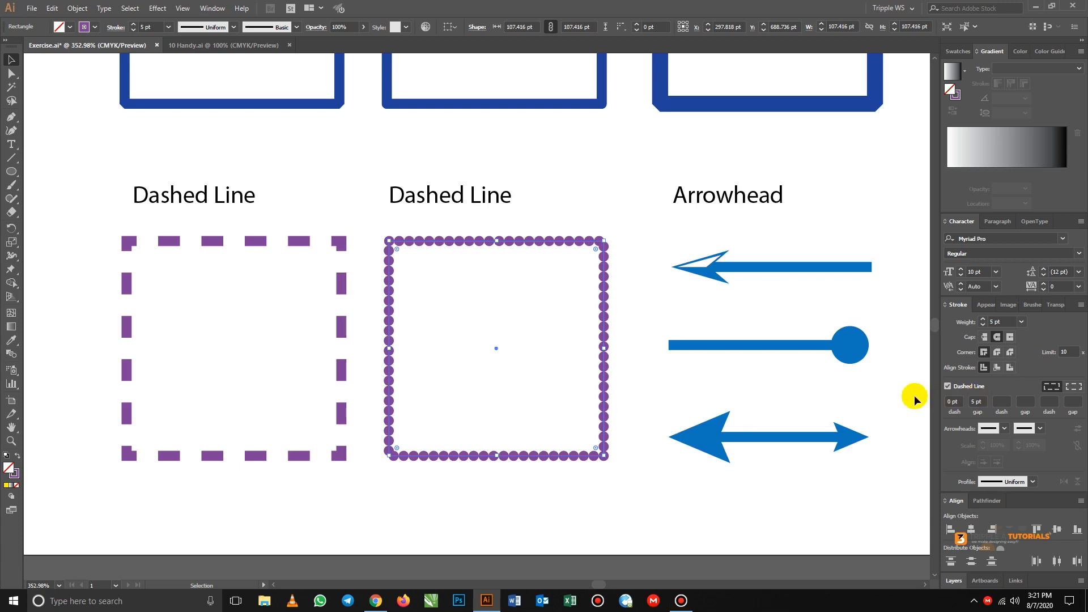
double_click(971, 400)
type("1")
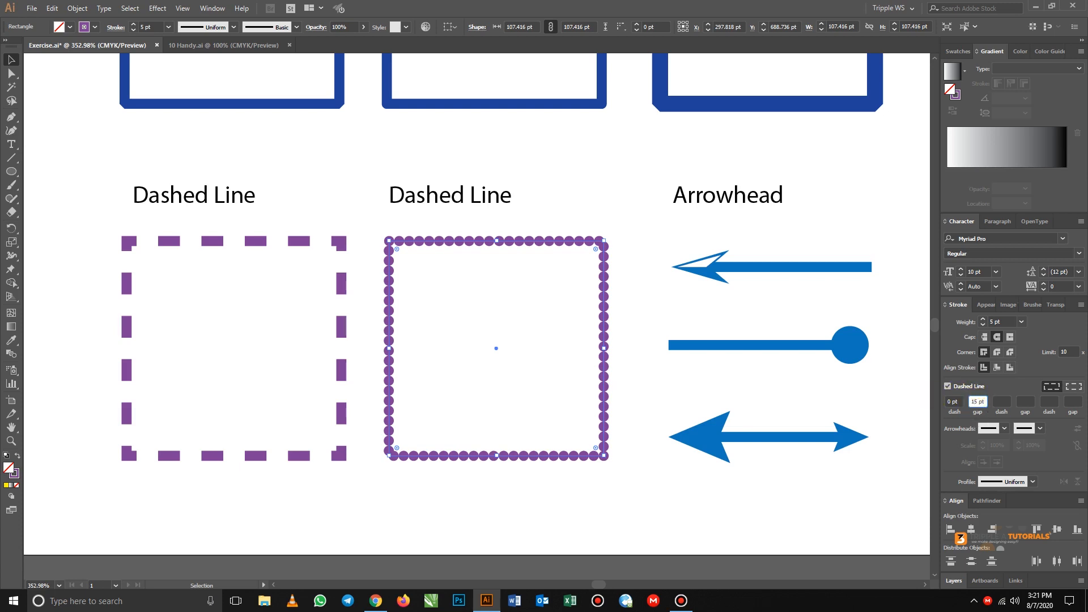
left_click(968, 399)
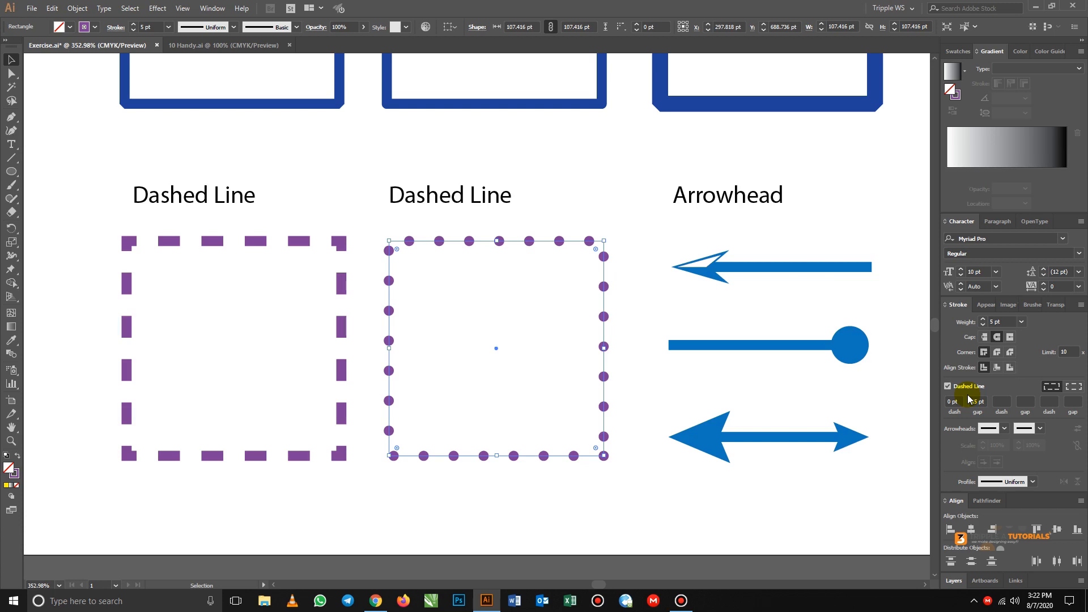
Step: Draw a straight horizontal line about 76 pt long beside the circle-ended line with the Pen tool, reusing that line's blue 5 pt stroke
key("space")
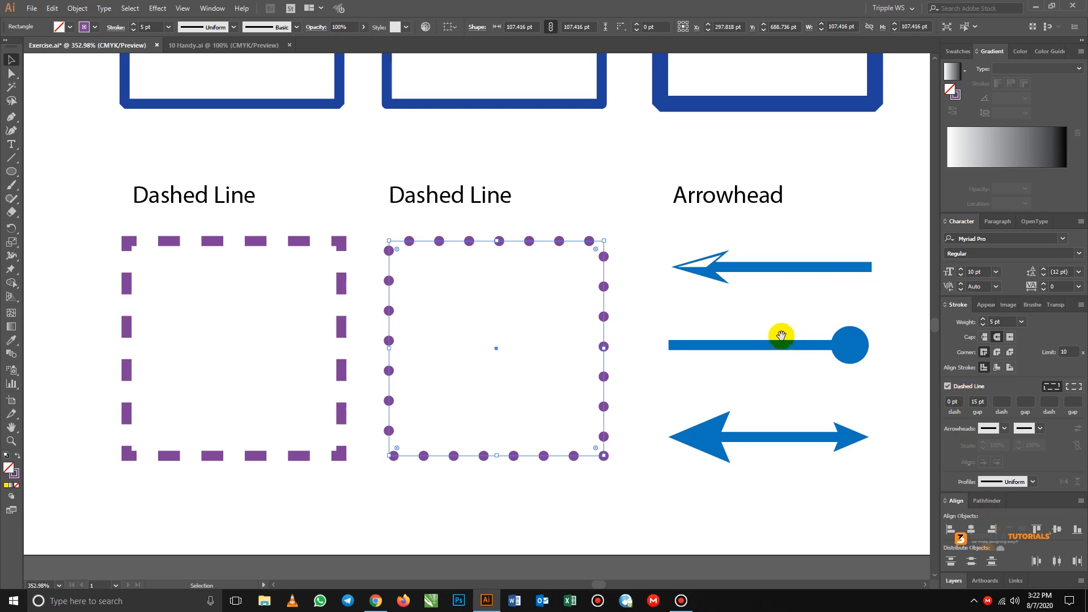
left_click_drag(781, 325, 621, 311)
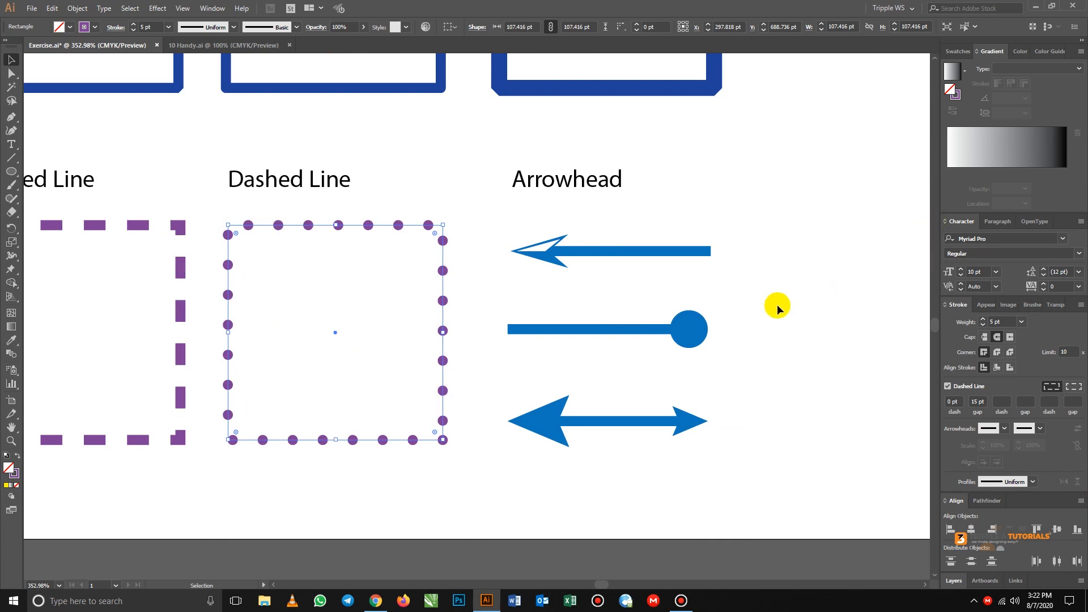
left_click(690, 326)
left_click_drag(751, 312, 602, 305)
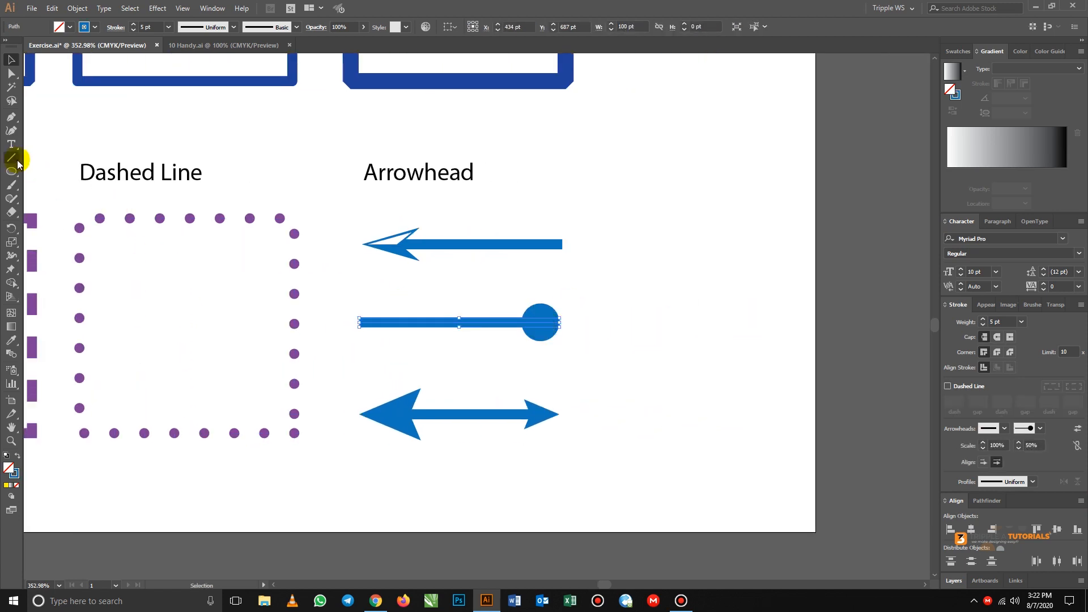
left_click(9, 117)
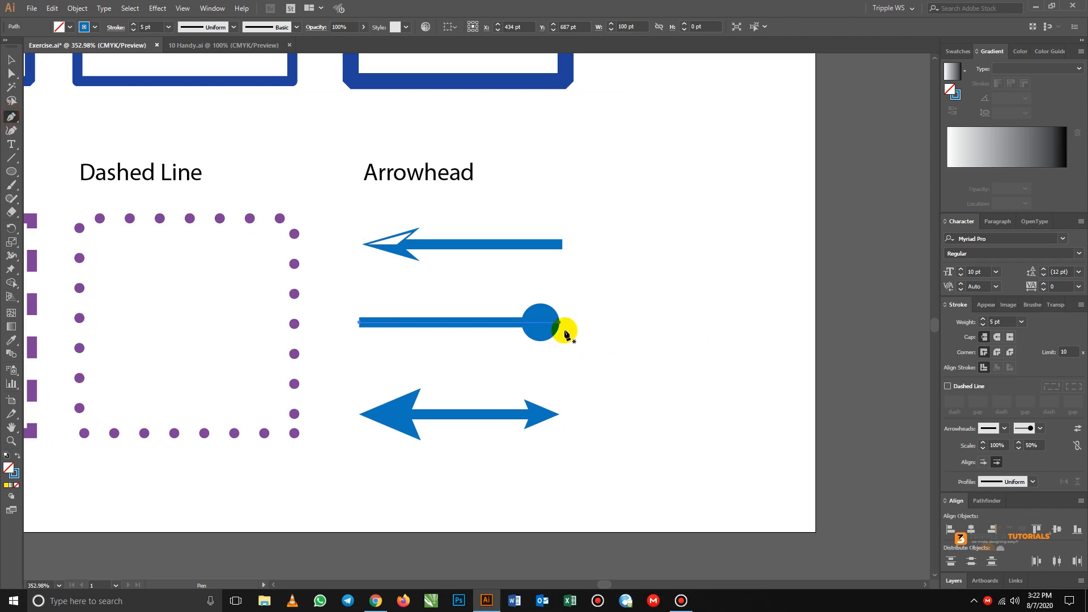
left_click(596, 324)
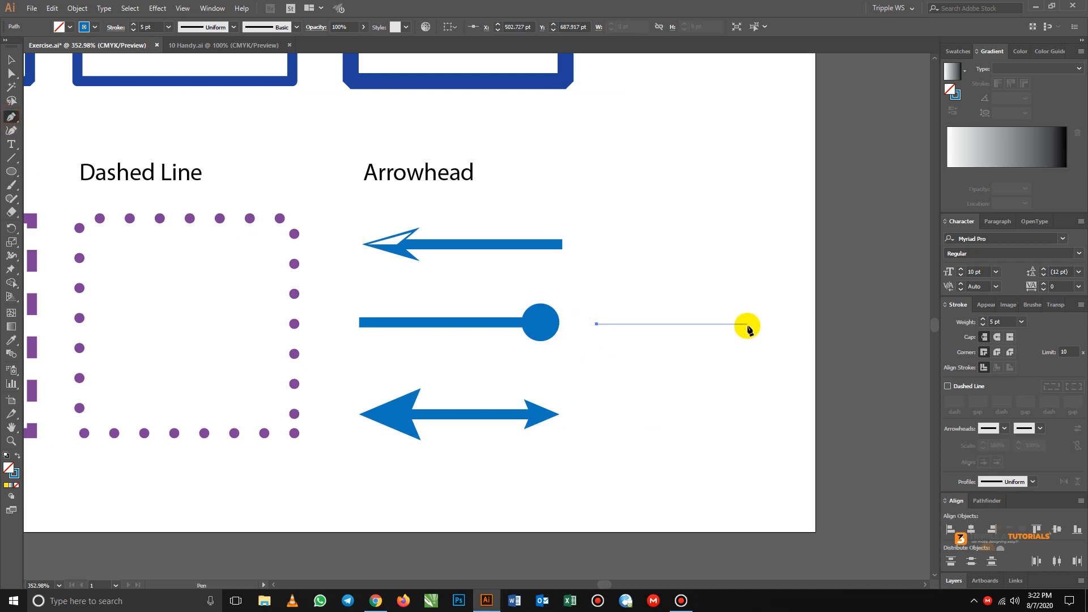
left_click(747, 325)
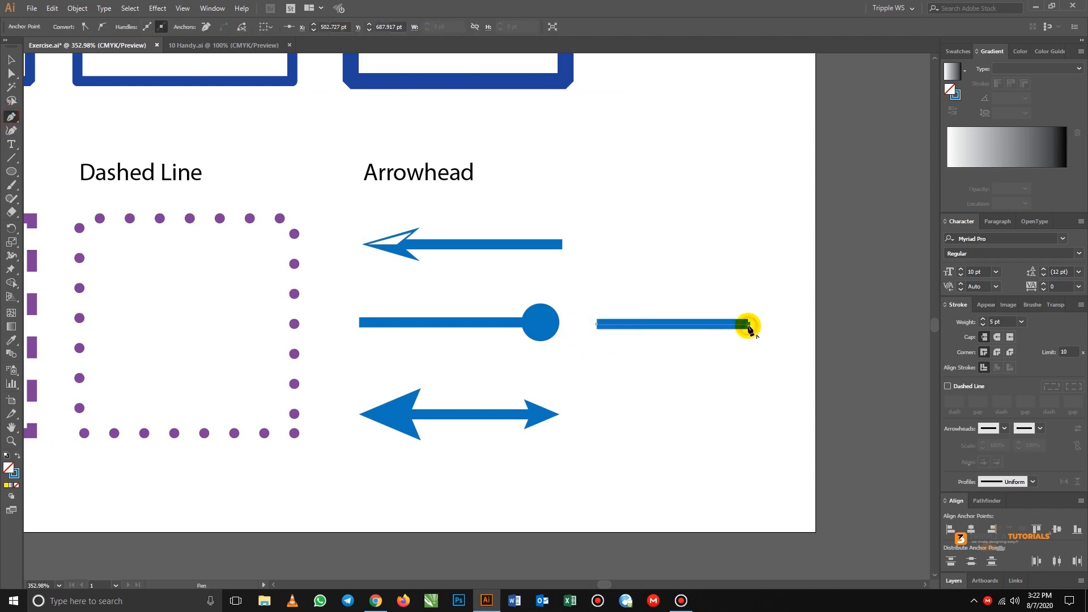
left_click(10, 116)
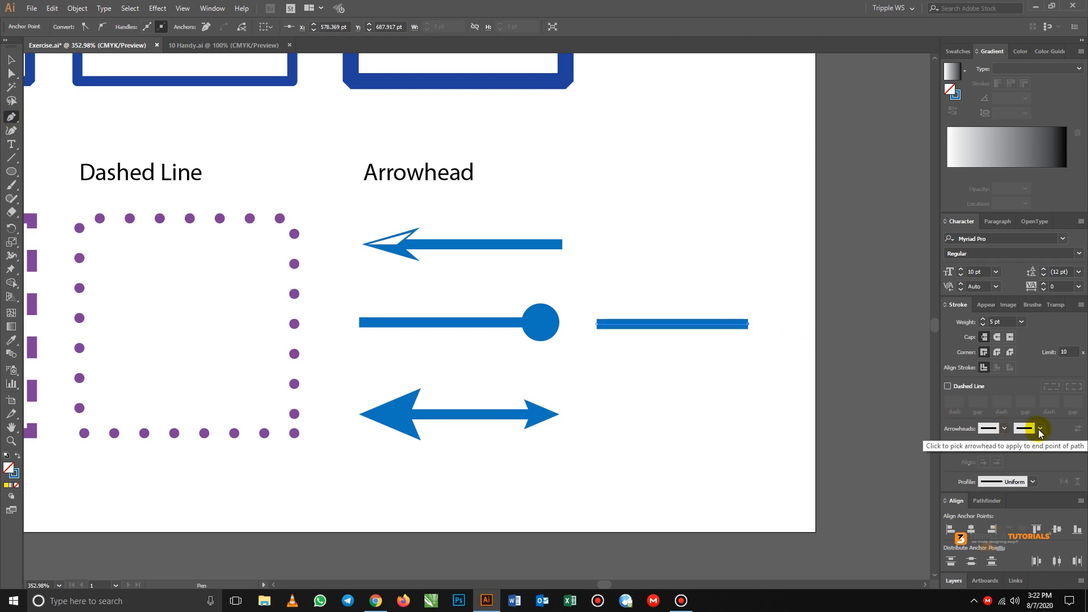
Step: Browse the available arrowheads and apply Arrow 3 to the end point of the newly drawn blue line
left_click(1018, 432)
scroll(1002, 356, "down", 3)
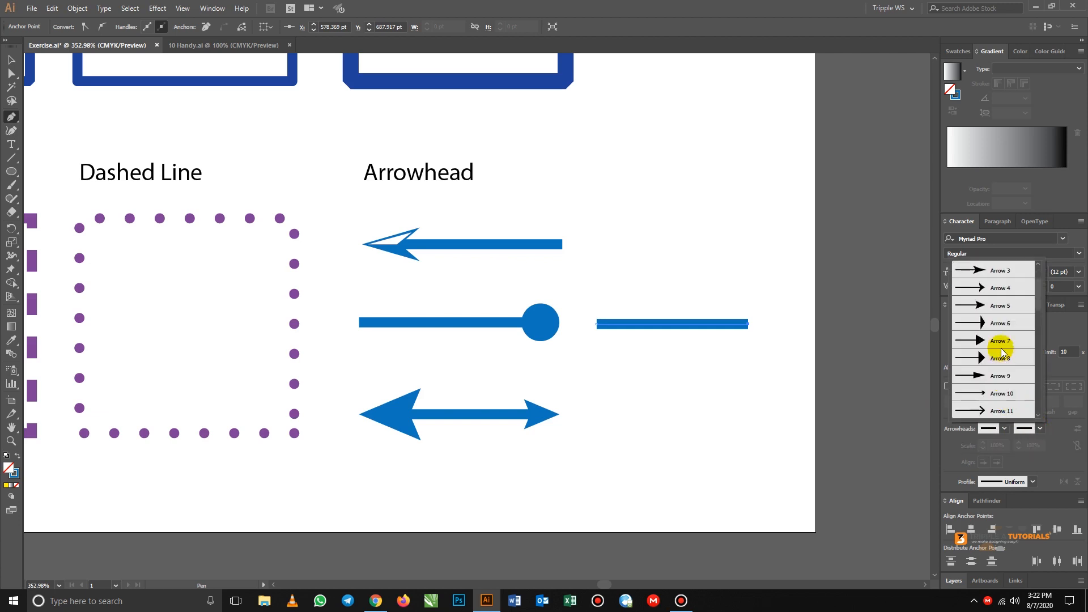
scroll(1001, 350, "down", 7)
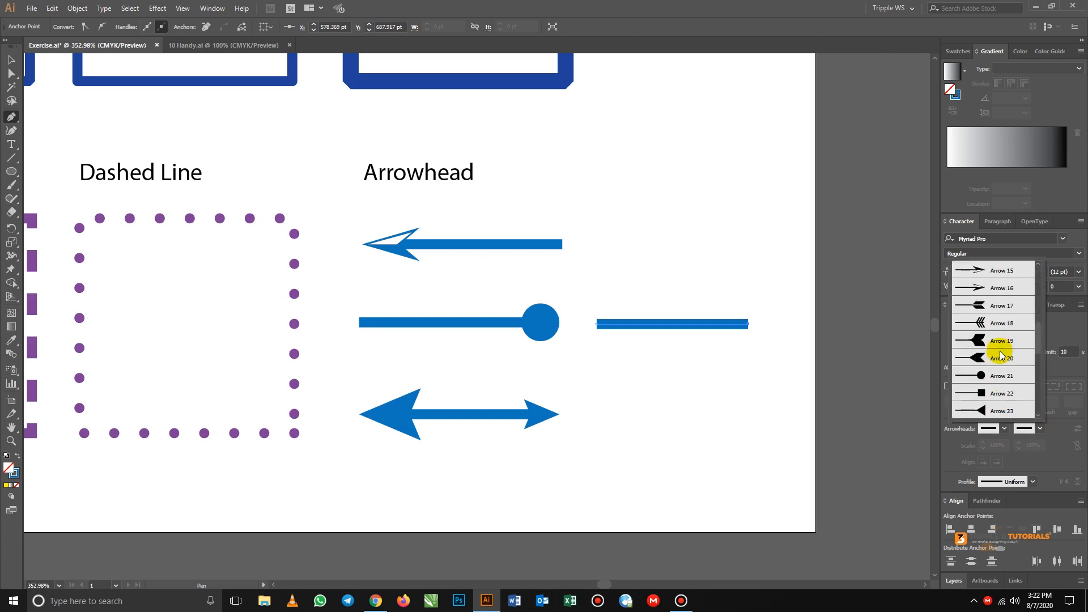
scroll(999, 360, "up", 9)
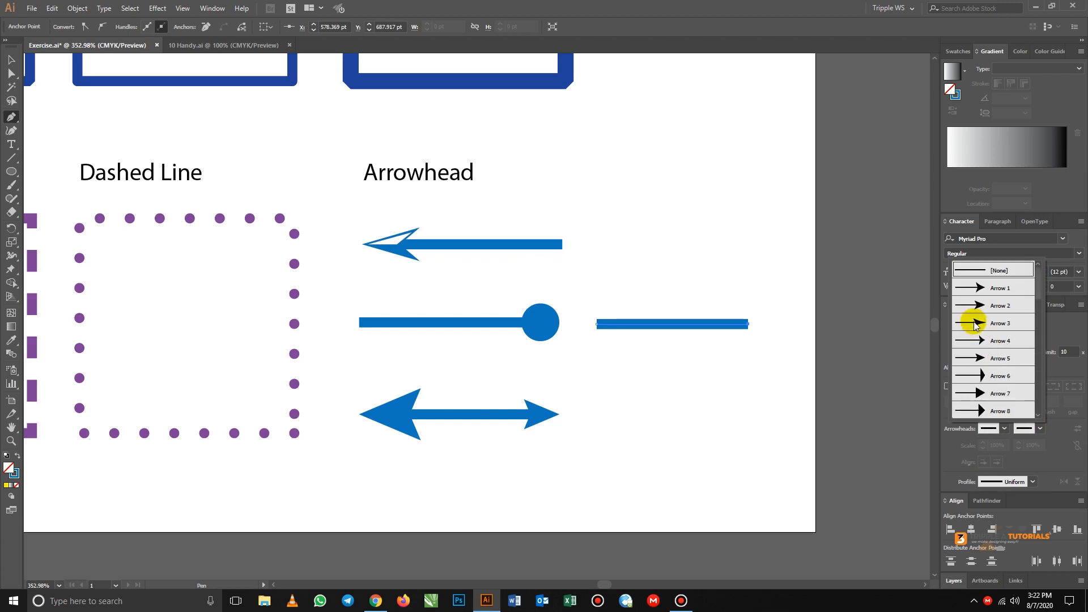
left_click(979, 324)
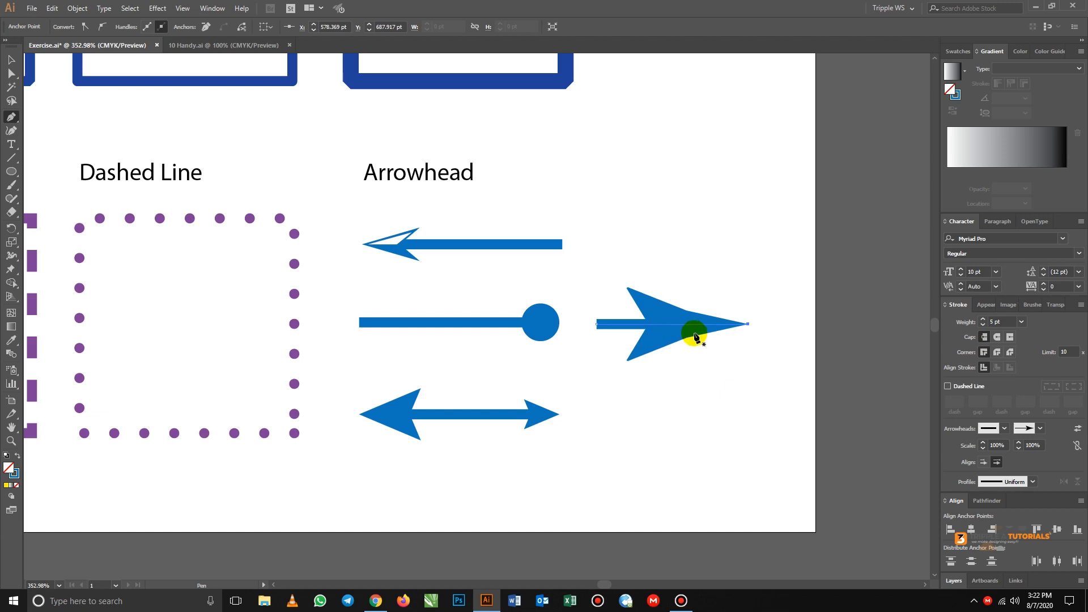
Step: Reduce the scale of the new line's end arrowhead to 35%
left_click(1018, 448)
left_click(1018, 448)
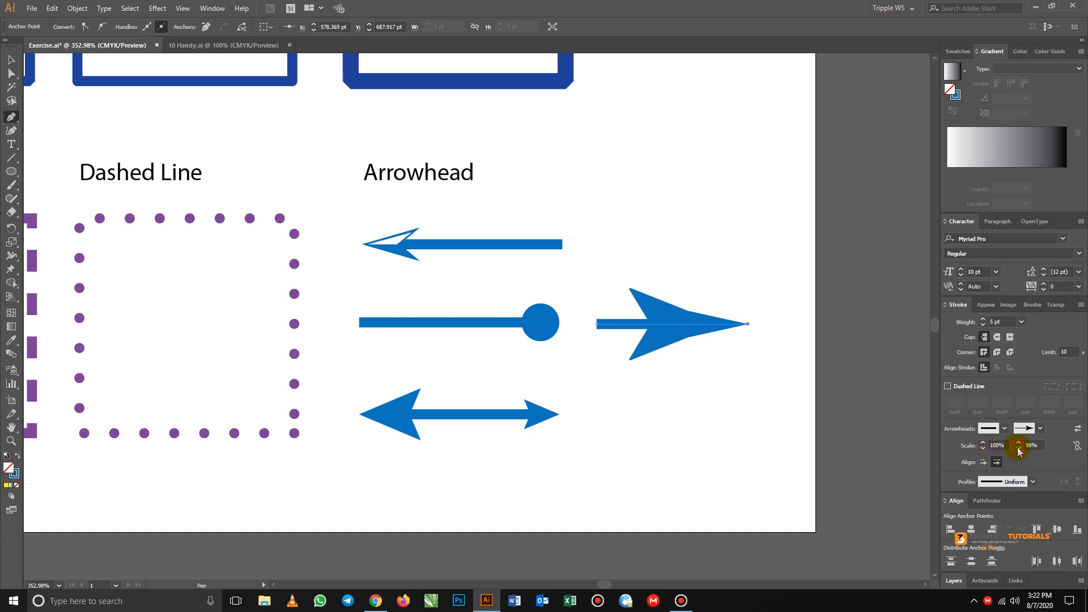
left_click(1018, 448)
left_click(1018, 448)
left_click(1018, 448)
left_click(1018, 448)
left_click(1018, 448)
left_click(1018, 448)
left_click(1018, 448)
left_click(1018, 449)
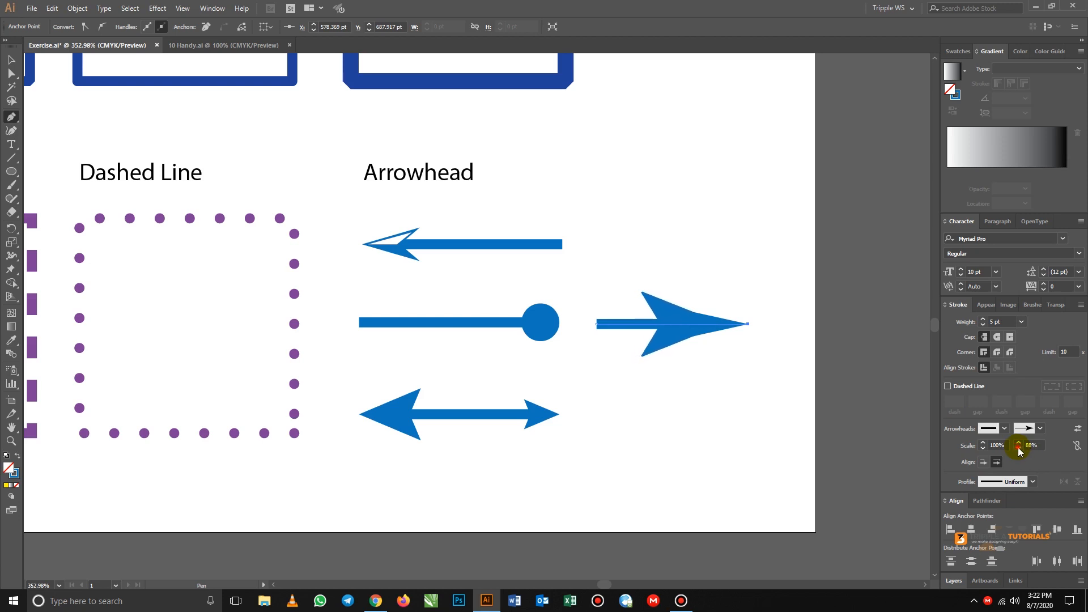
left_click(1018, 448)
left_click(1018, 448)
left_click(1018, 448)
left_click(1018, 448)
left_click(1018, 448)
left_click(1018, 448)
left_click(1018, 448)
left_click(1018, 448)
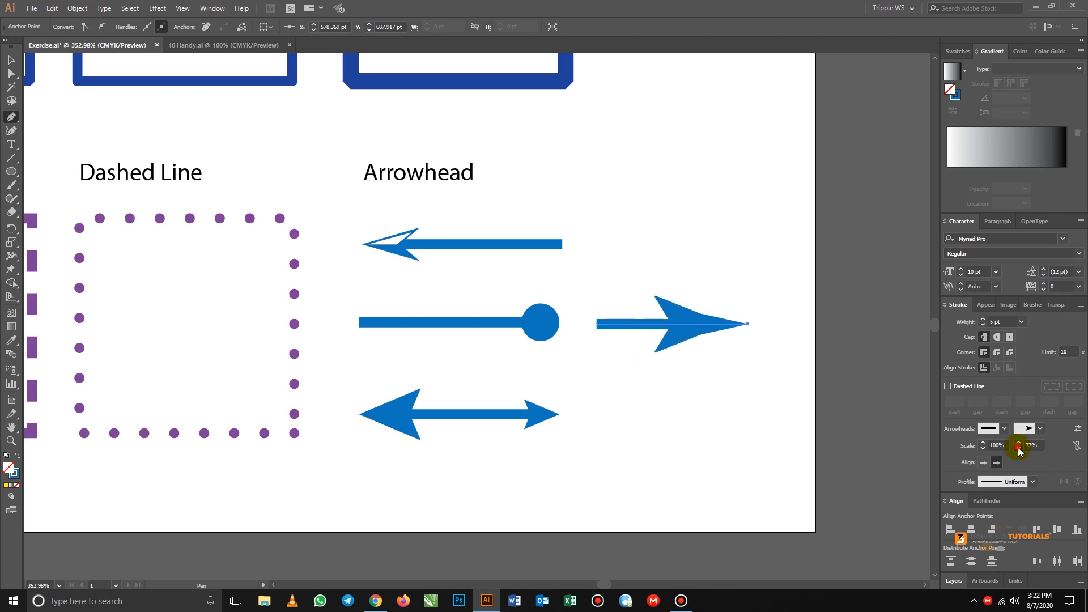
left_click(1018, 448)
left_click(1018, 448)
left_click(1018, 448)
left_click(1018, 448)
left_click(1018, 448)
left_click(1018, 448)
left_click(1018, 448)
left_click(1018, 448)
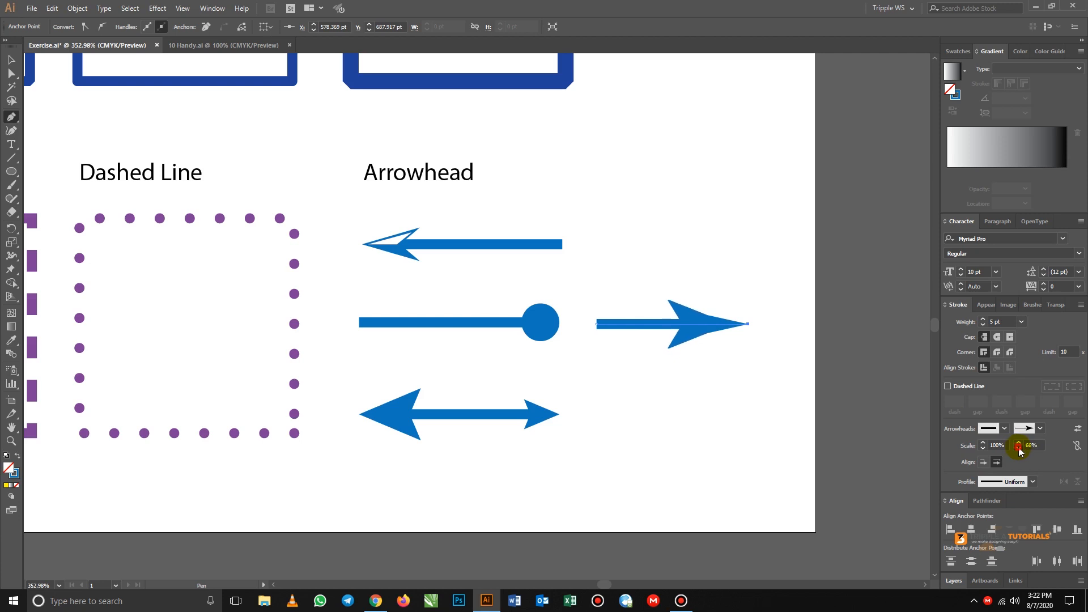
left_click(1018, 448)
left_click(1018, 448)
left_click(1018, 448)
left_click(1018, 448)
left_click(1018, 448)
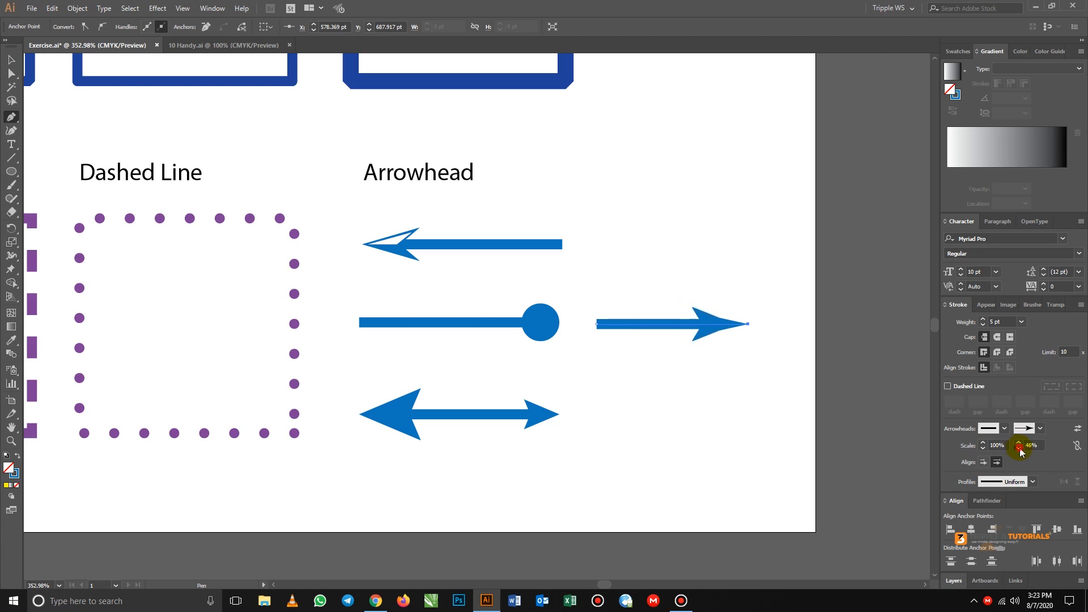
left_click(1018, 448)
left_click(1018, 448)
Step: Apply the feathered Arrow 17 to the start point of the new blue line
left_click(1003, 429)
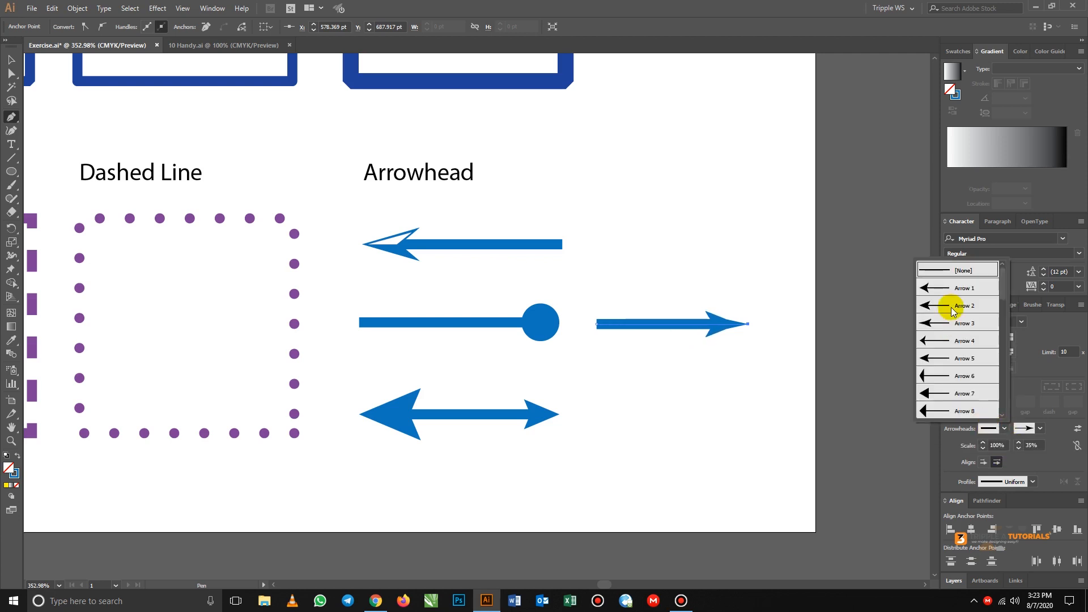
scroll(959, 323, "down", 3)
scroll(968, 365, "down", 1)
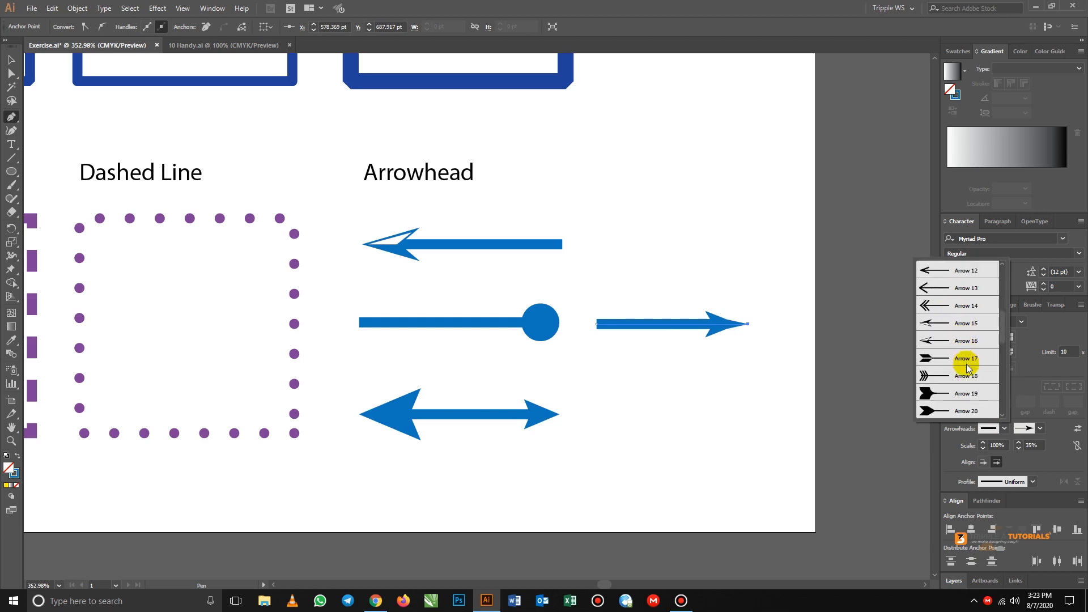
left_click(929, 359)
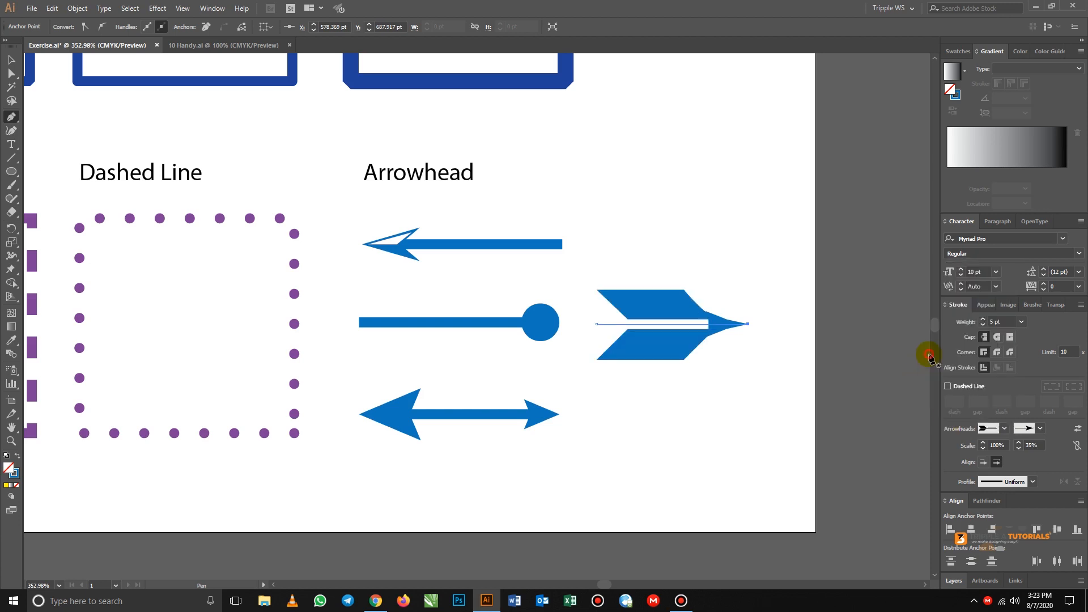
Step: Reduce the scale of the new line's start arrowhead to 31% and switch to the Selection tool
left_click(983, 447)
left_click_drag(983, 448, 983, 447)
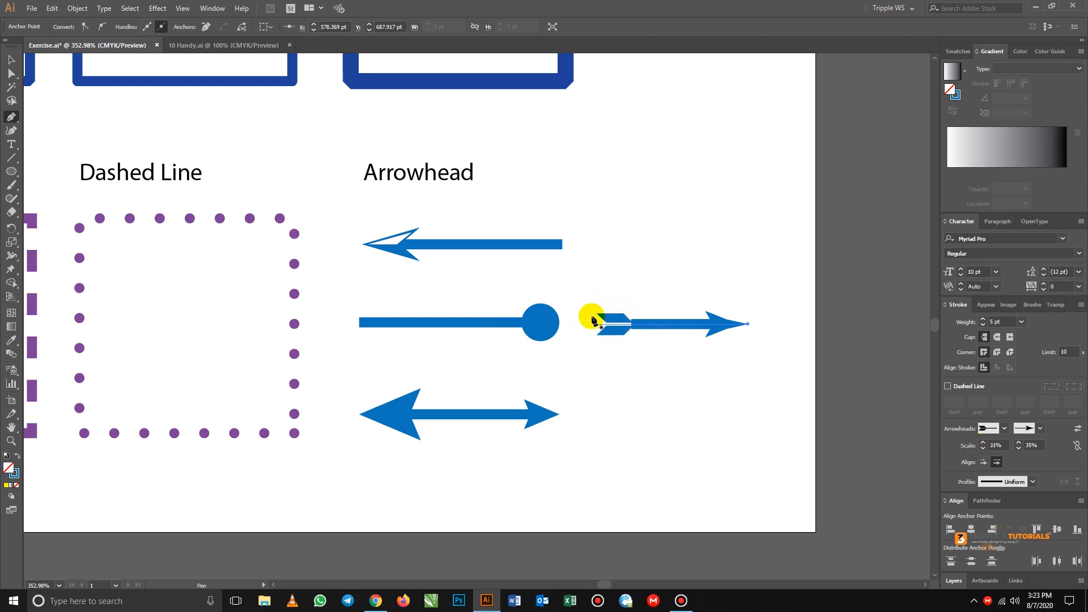
left_click(11, 59)
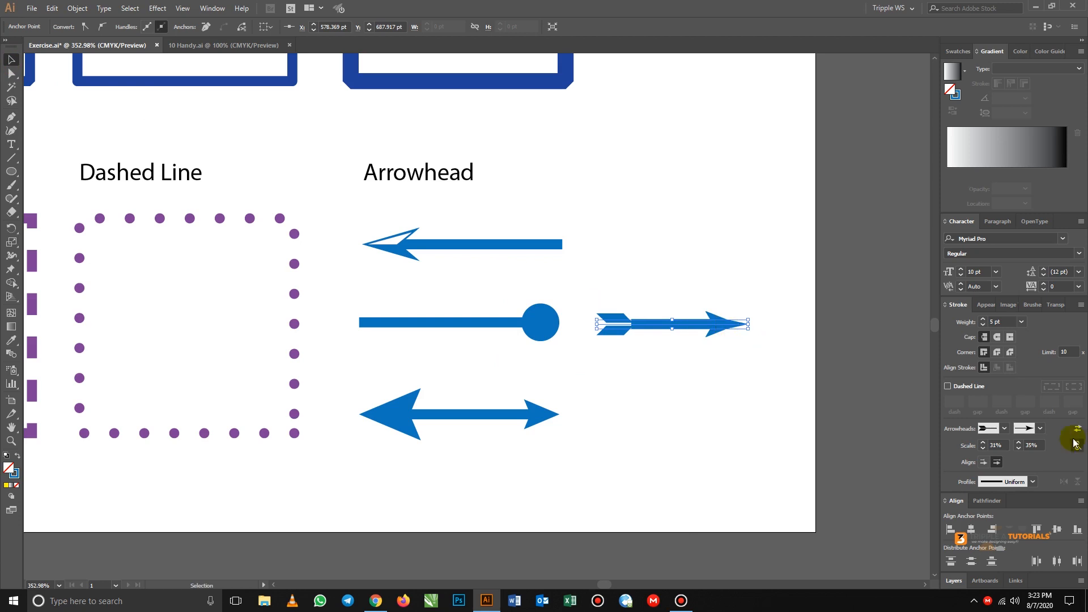
Step: Try the round Arrow 21 on the end point of the feathered line, ending with Arrow 28 there
left_click(1040, 428)
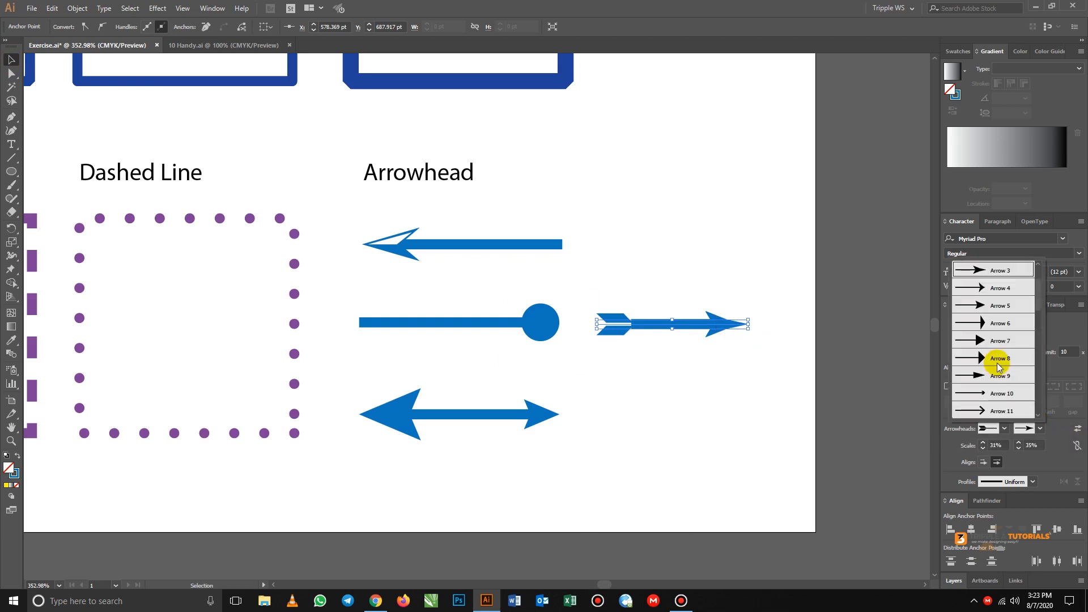
scroll(995, 348, "down", 4)
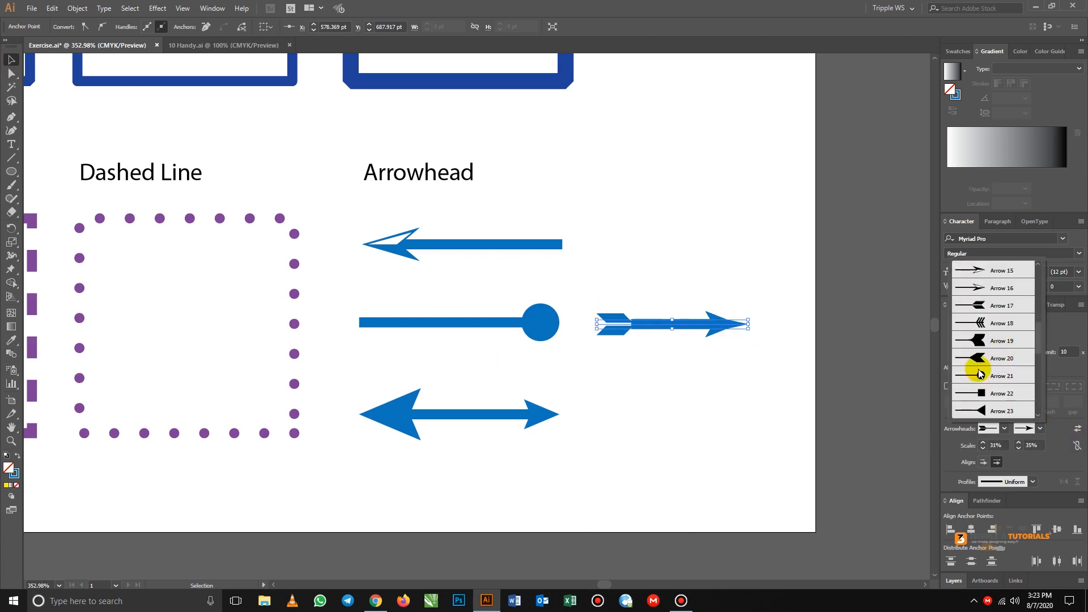
left_click(982, 376)
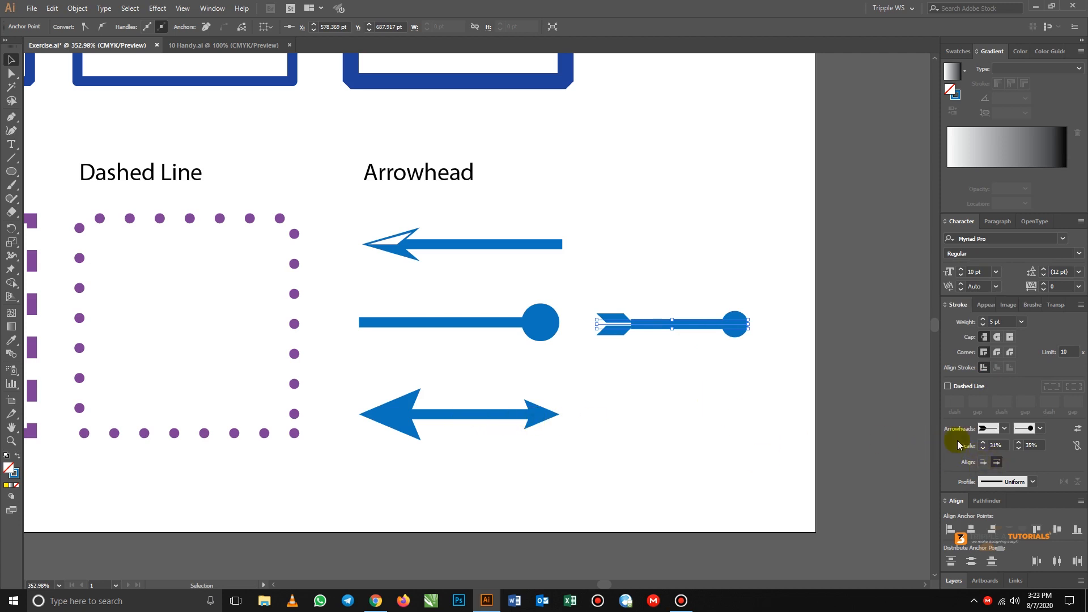
left_click(1040, 428)
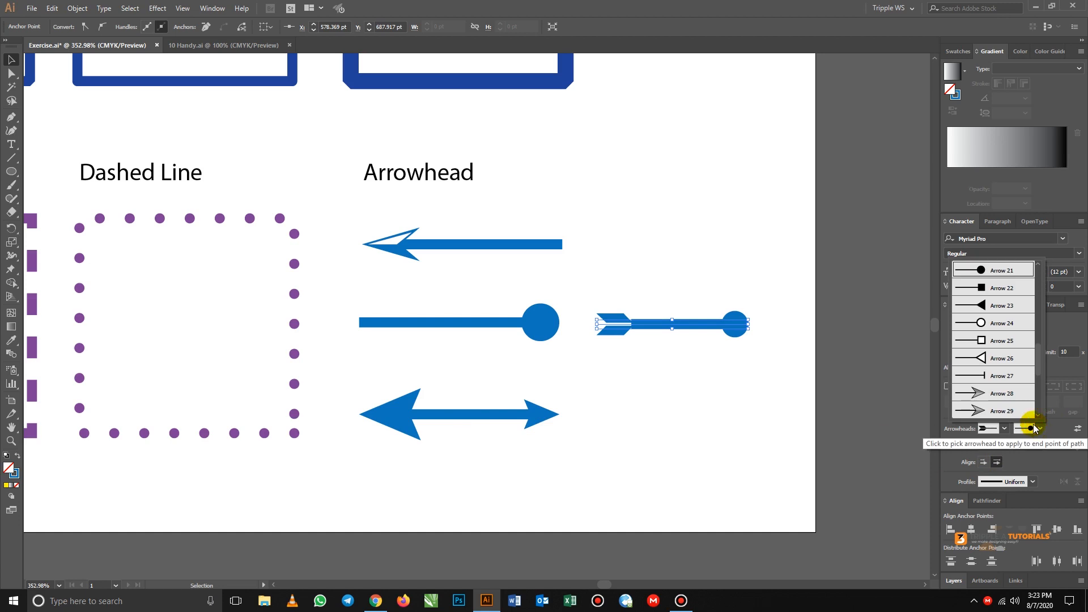
left_click(984, 393)
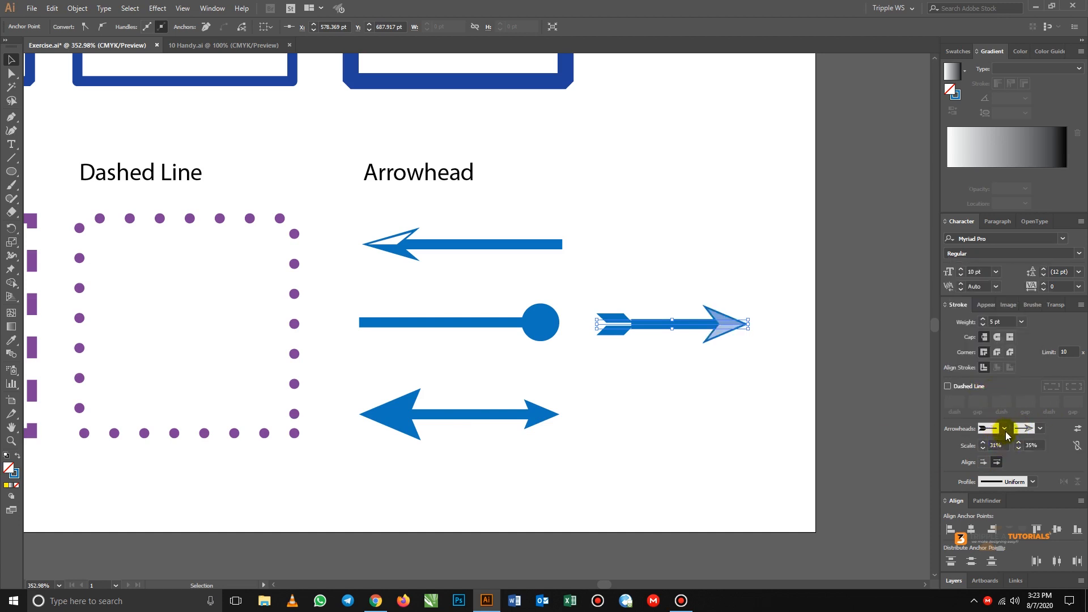
Step: Apply Arrow 2 to the start point of the selected feathered line
left_click(1004, 429)
scroll(960, 334, "up", 3)
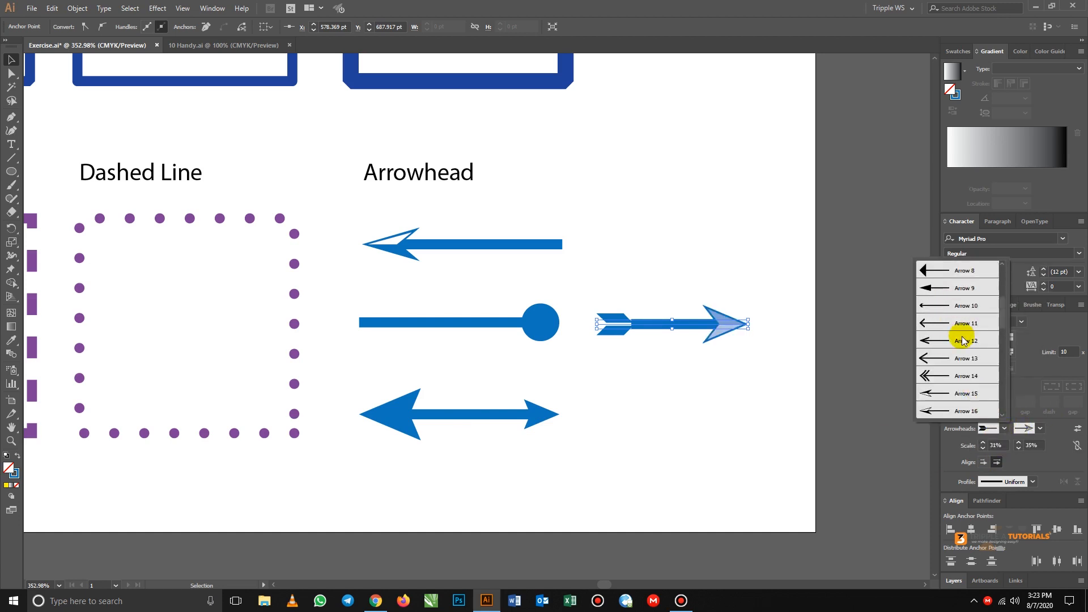
scroll(951, 301, "up", 3)
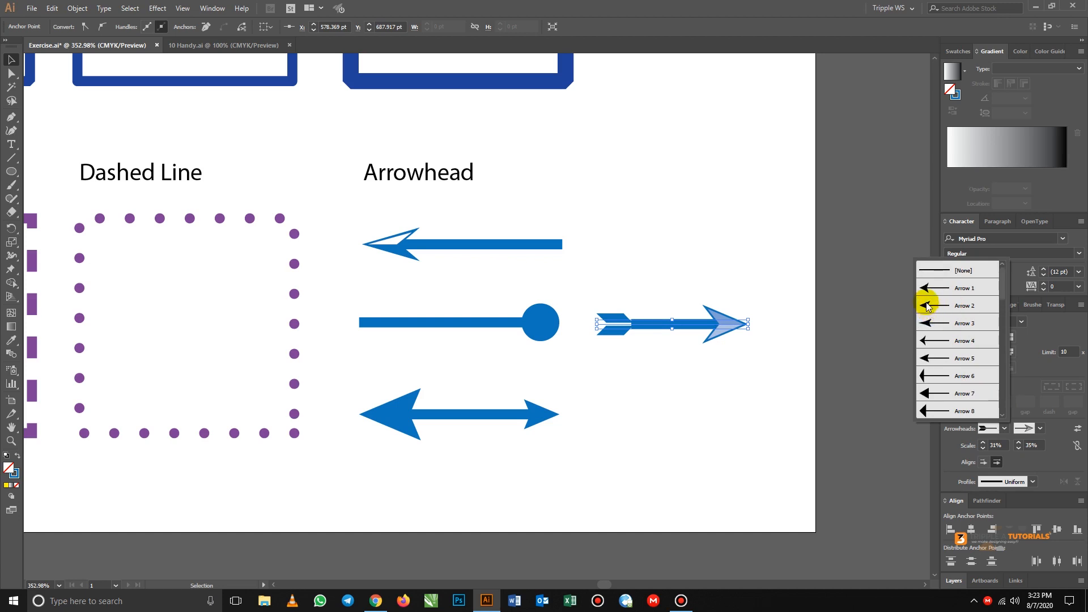
left_click(927, 305)
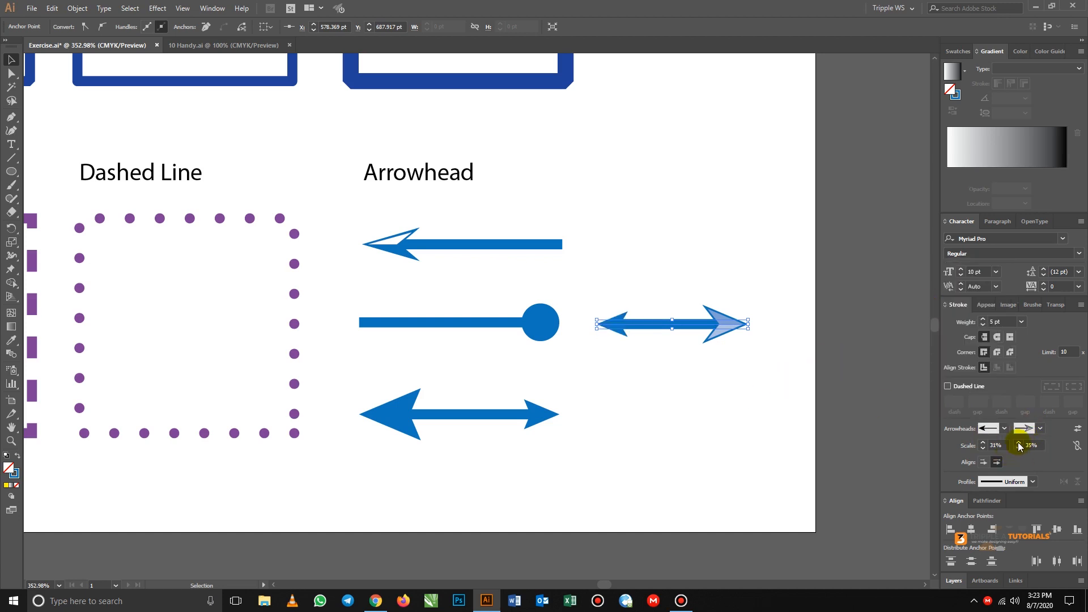
Step: Increase the scale of the selected line's start arrowhead to 44%
left_click(983, 444)
left_click(982, 444)
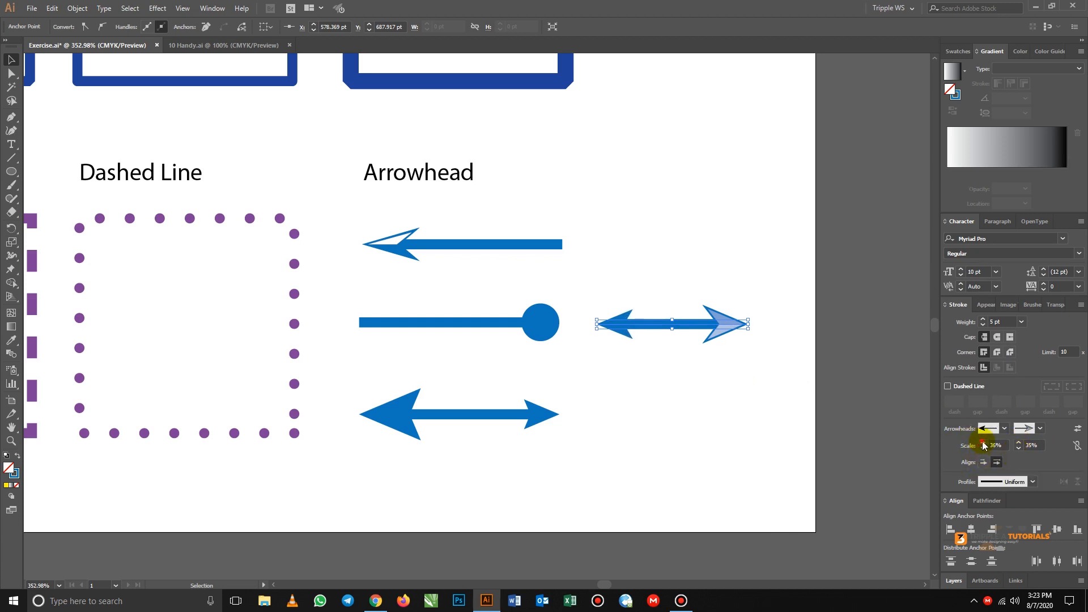
left_click(982, 444)
left_click(982, 444)
left_click(982, 444)
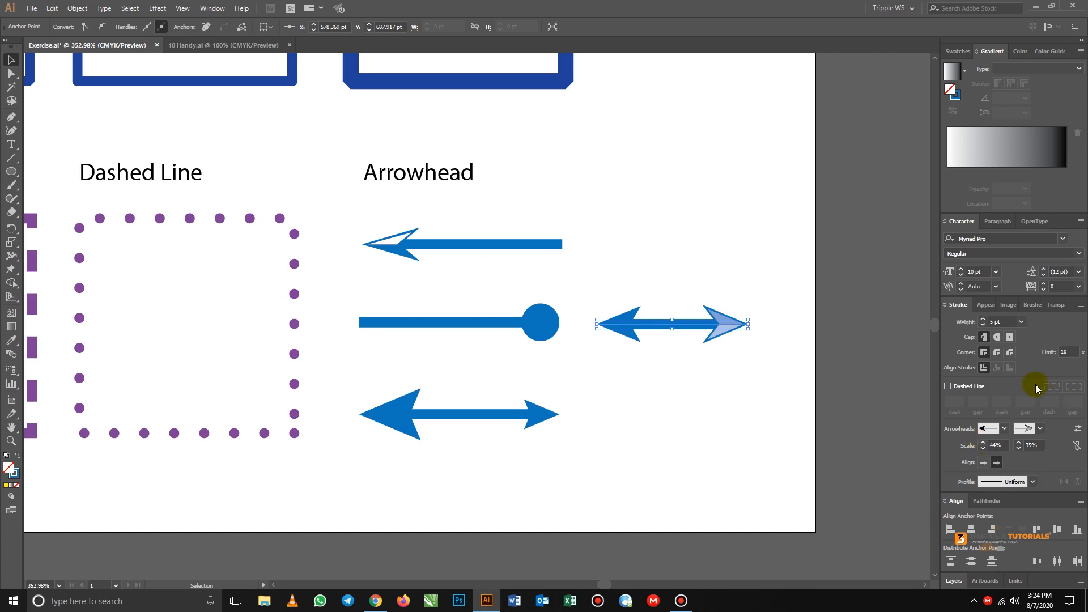
Step: Select the double-headed practice line beside the three Arrowhead samples and delete it
left_click_drag(757, 391, 576, 269)
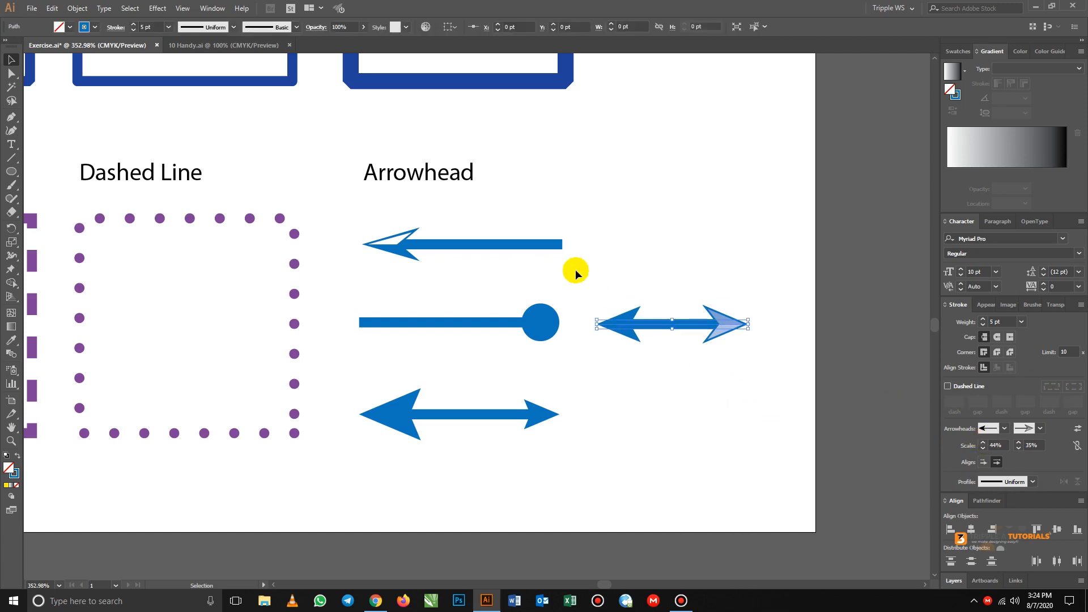
key("Delete")
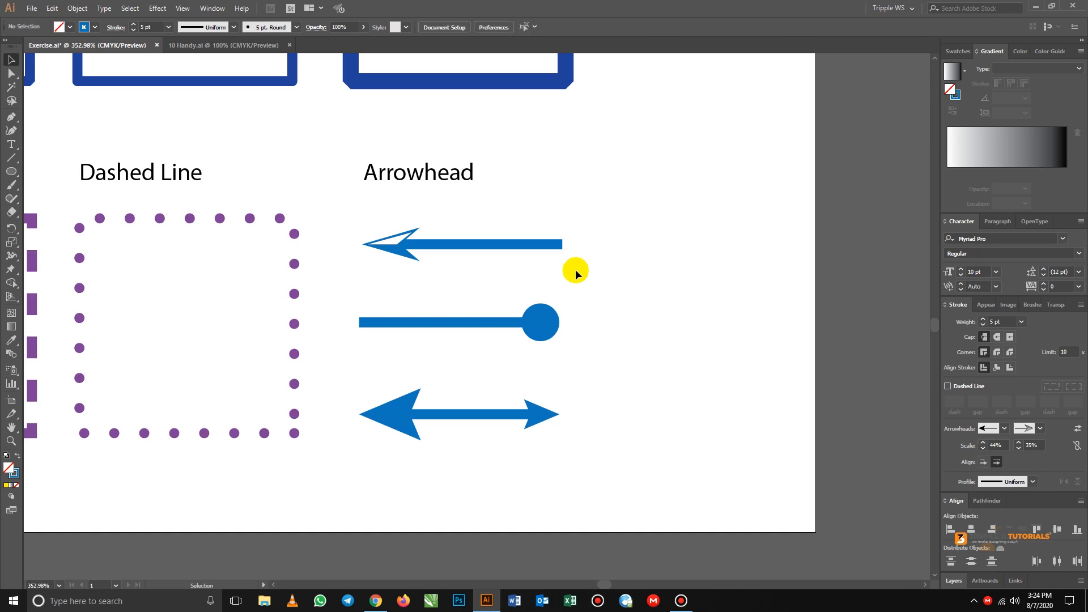